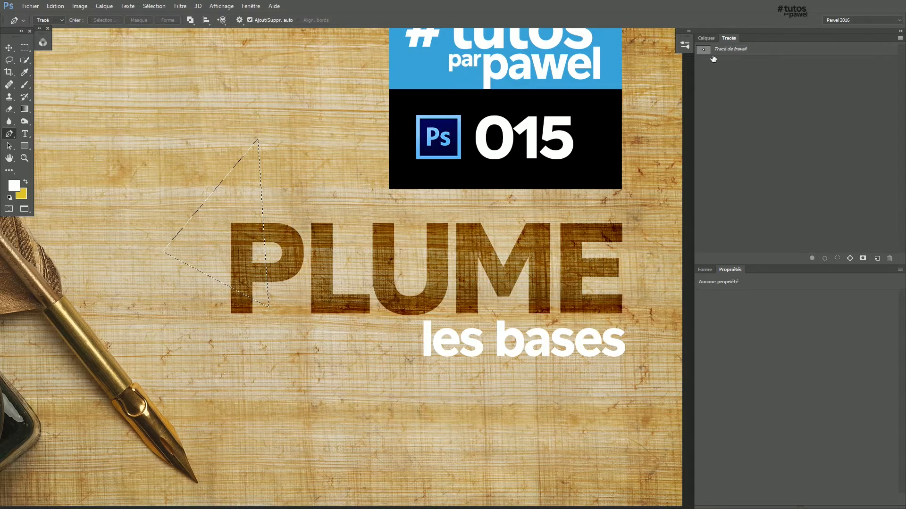
# Step: Activate the Quick Selection tool and clear the triangular selection
pyautogui.click(24, 60)
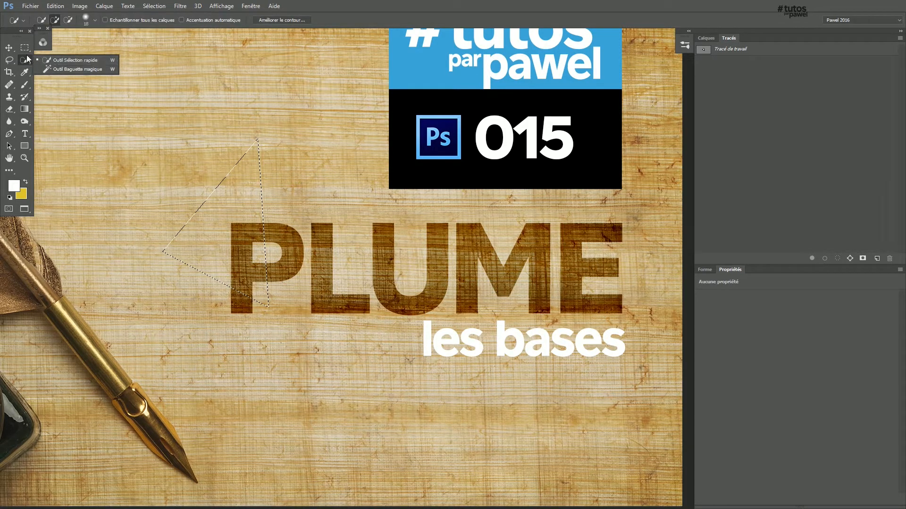
pyautogui.click(24, 62)
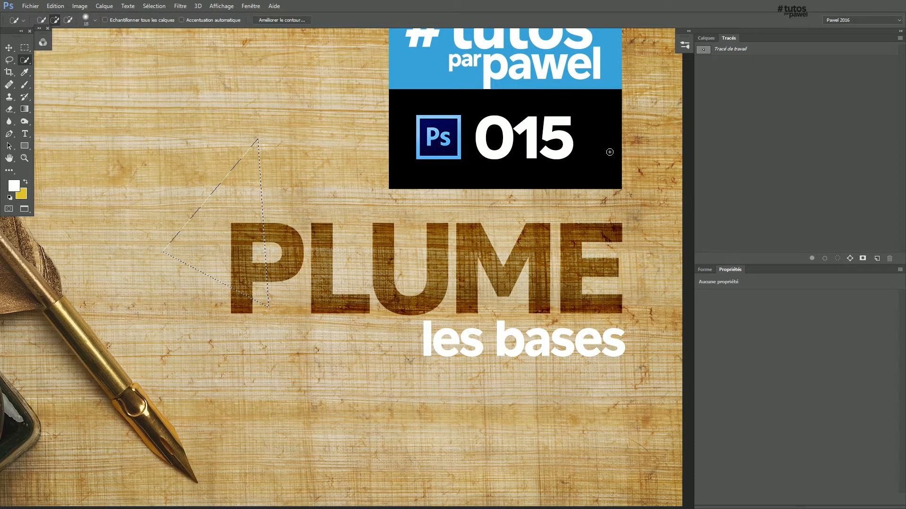
pyautogui.hotkey('ctrl', 'd')
# Step: Create a new document 1024 pixels wide and 768 pixels high with a white background
pyautogui.hotkey('ctrl', 'n')
pyautogui.click(388, 159)
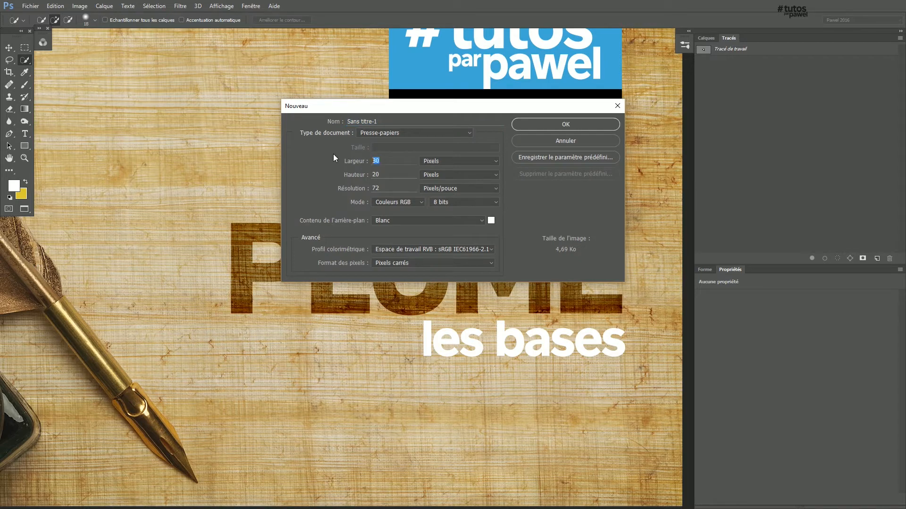
pyautogui.write('1024')
pyautogui.press('Tab')
pyautogui.press('Up')
pyautogui.press('Up')
pyautogui.write('768')
pyautogui.press('Return')
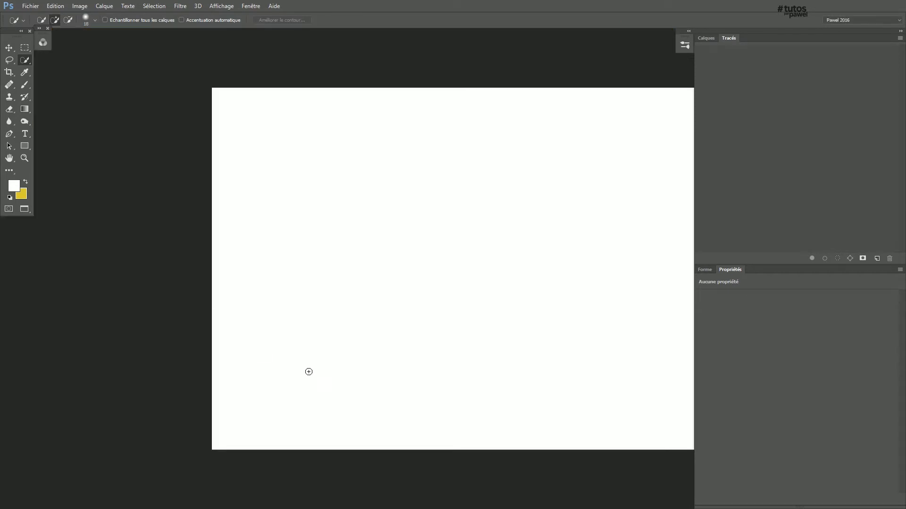
# Step: Draw a closed four-sided path with straight edges on the blank canvas using the standard Pen tool
pyautogui.moveTo(519, 269); pyautogui.dragTo(425, 259)
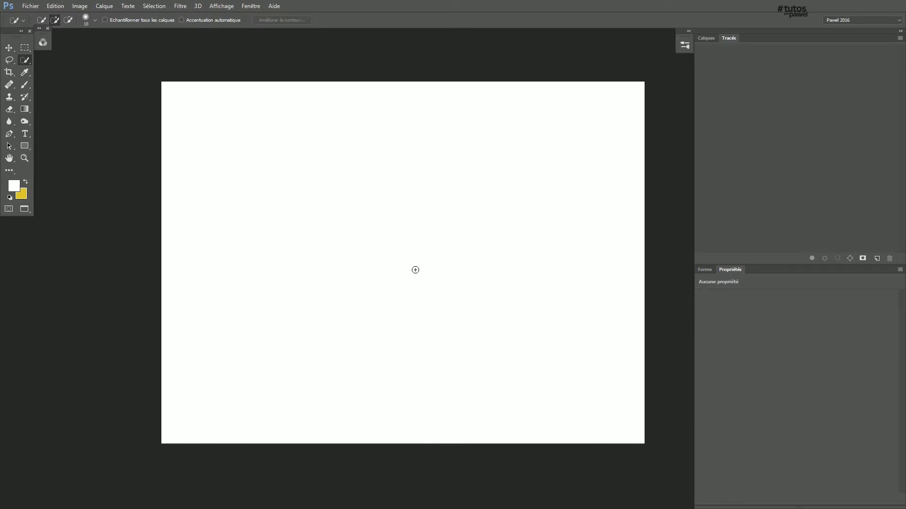
pyautogui.hotkey('ctrl', '+')
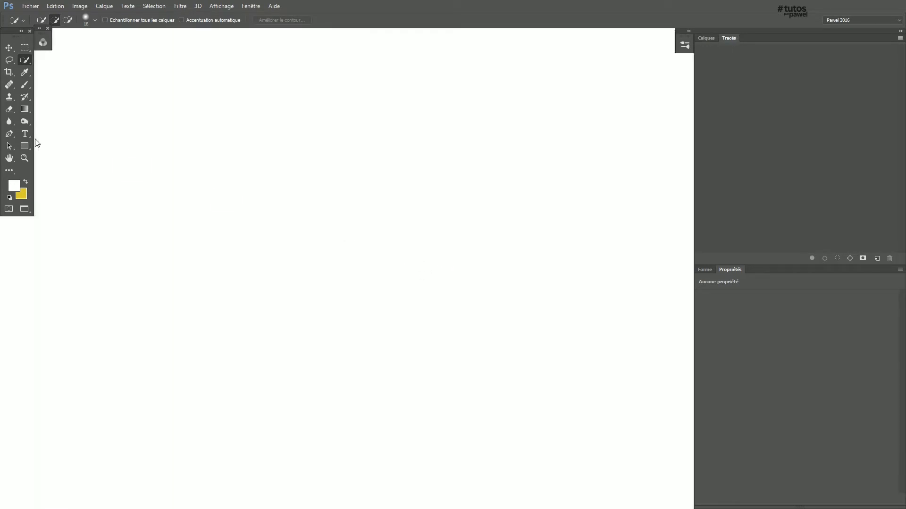
pyautogui.click(10, 134)
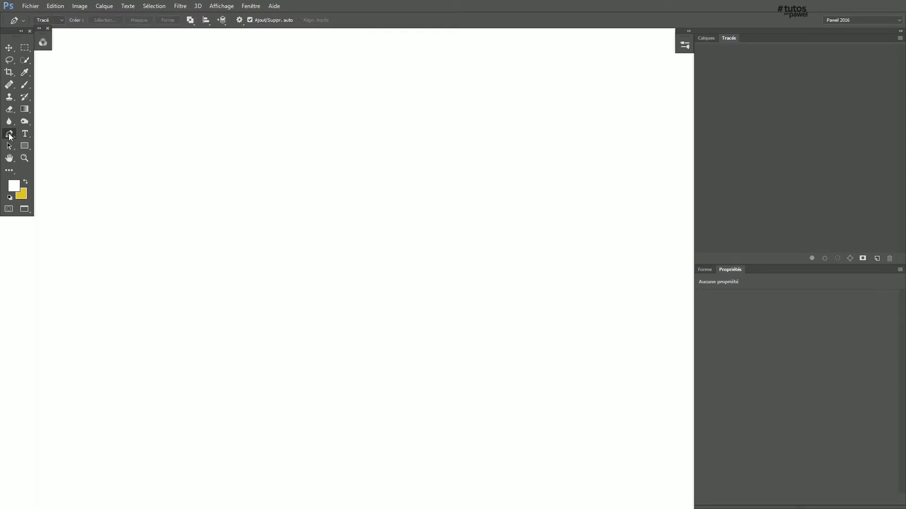
pyautogui.rightClick(8, 136)
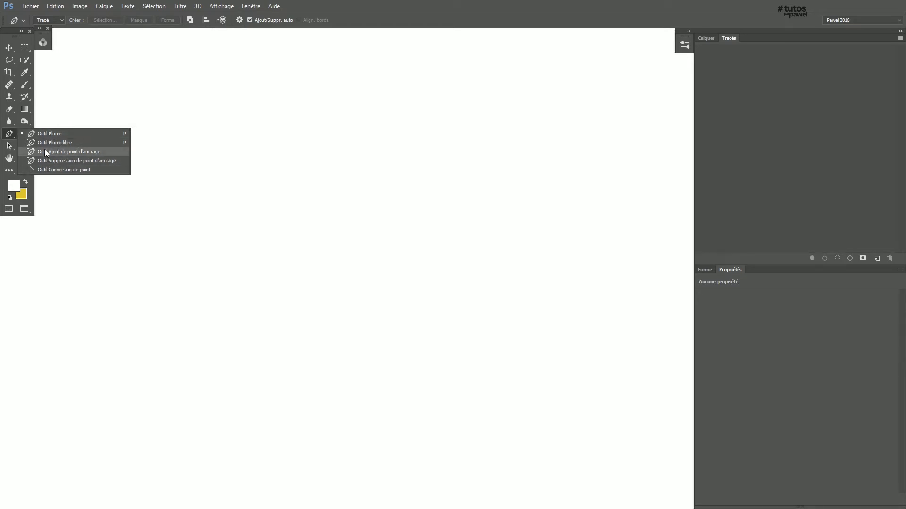
pyautogui.click(45, 134)
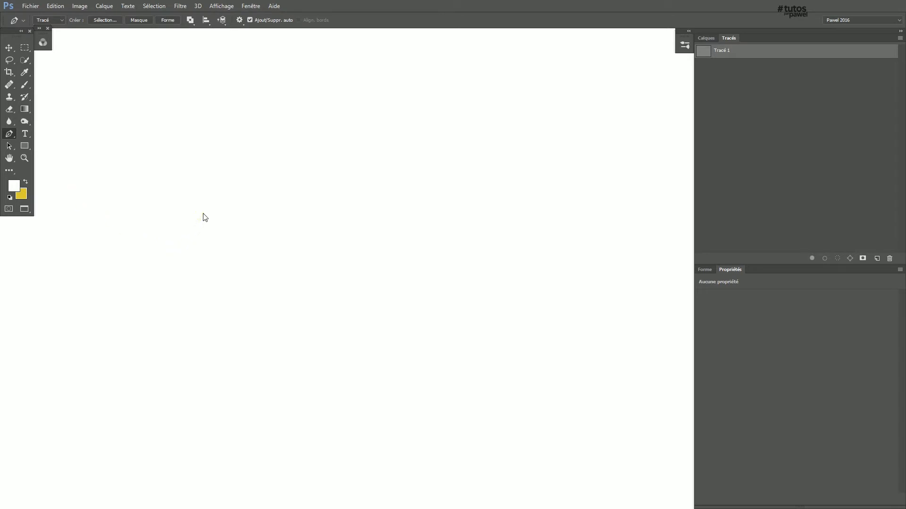
pyautogui.click(215, 192)
pyautogui.click(356, 163)
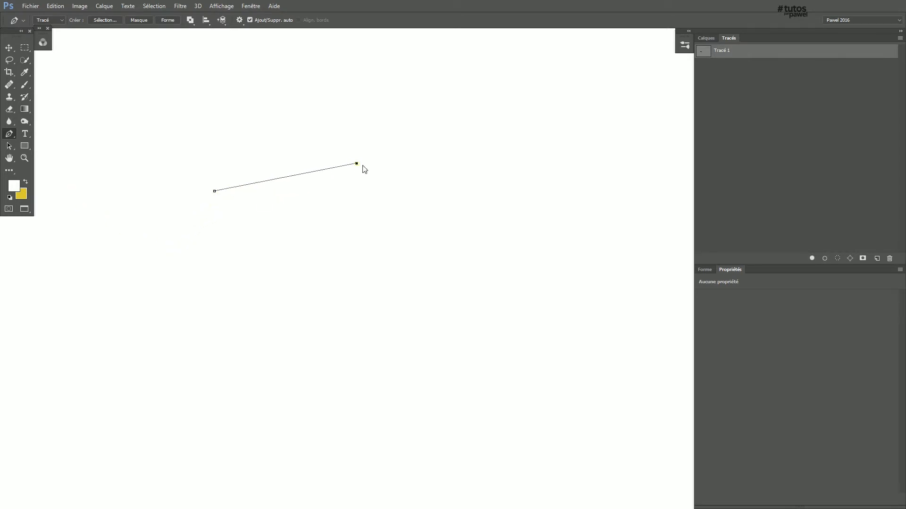
pyautogui.click(455, 258)
pyautogui.click(214, 191)
# Step: Locate the Paths panel among the available windows, and deselect and reselect the path Tracé 1
pyautogui.click(250, 6)
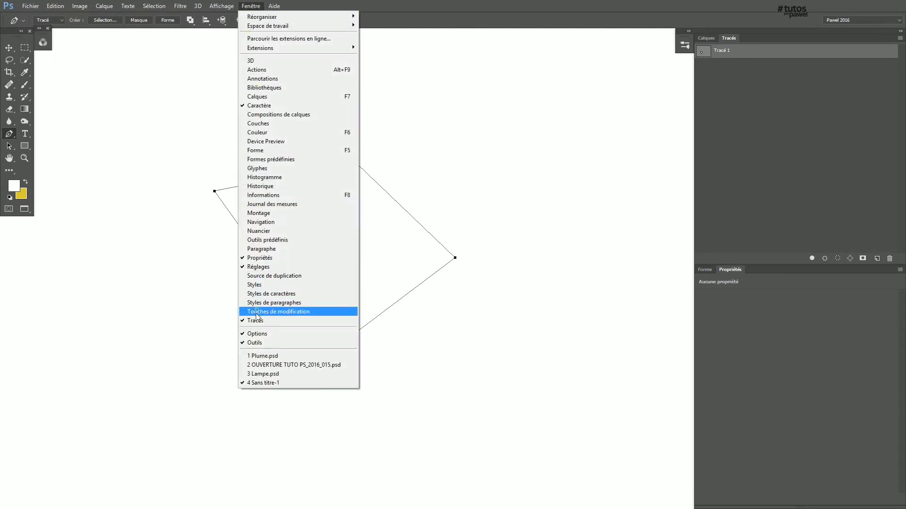
pyautogui.click(278, 321)
pyautogui.click(753, 191)
pyautogui.click(724, 51)
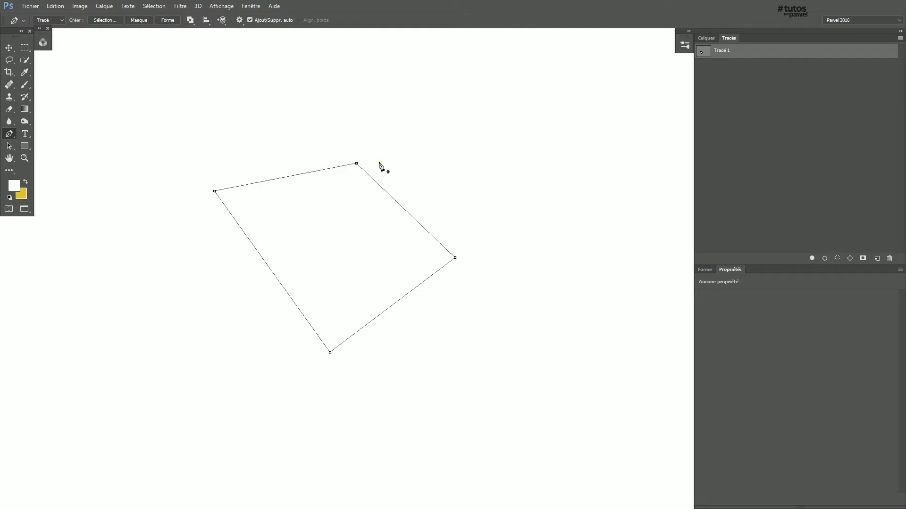
# Step: Move the quadrilateral's top corner upward and its left corner slightly down and outward
pyautogui.press('ctrl')
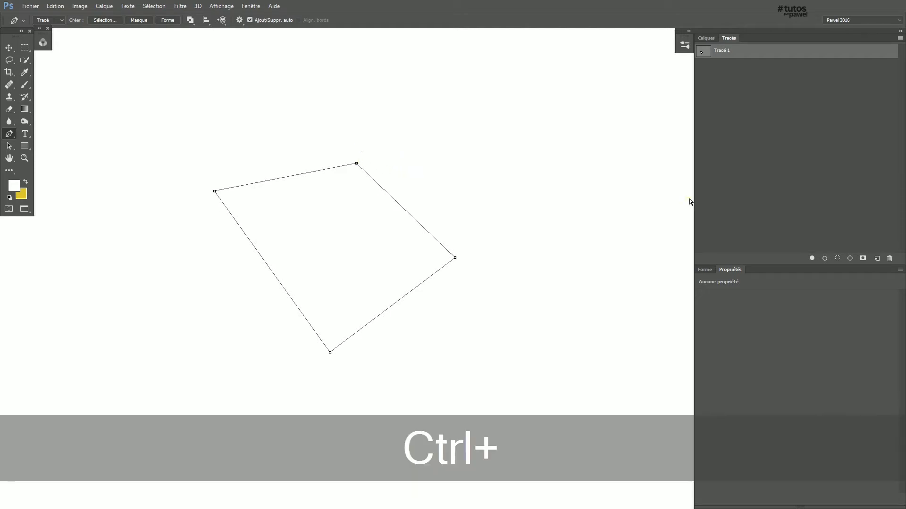
pyautogui.moveTo(357, 165); pyautogui.dragTo(347, 115)
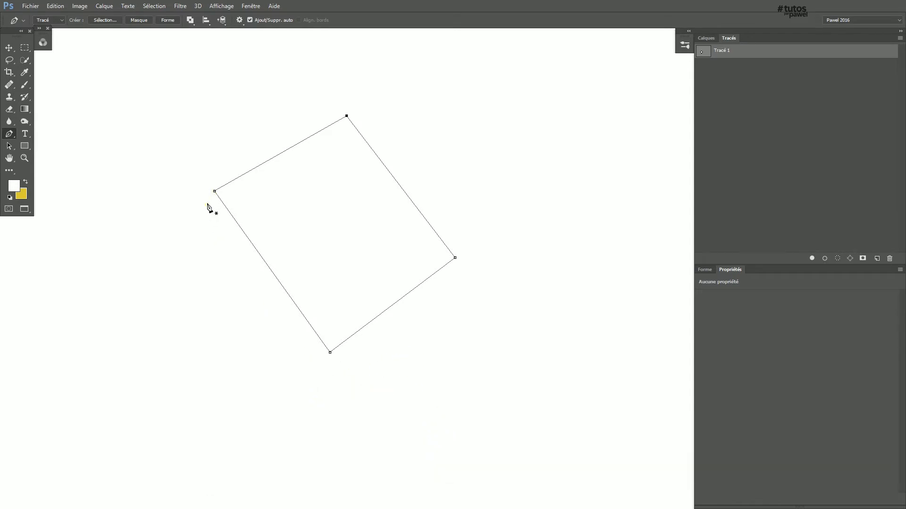
pyautogui.press('ctrl')
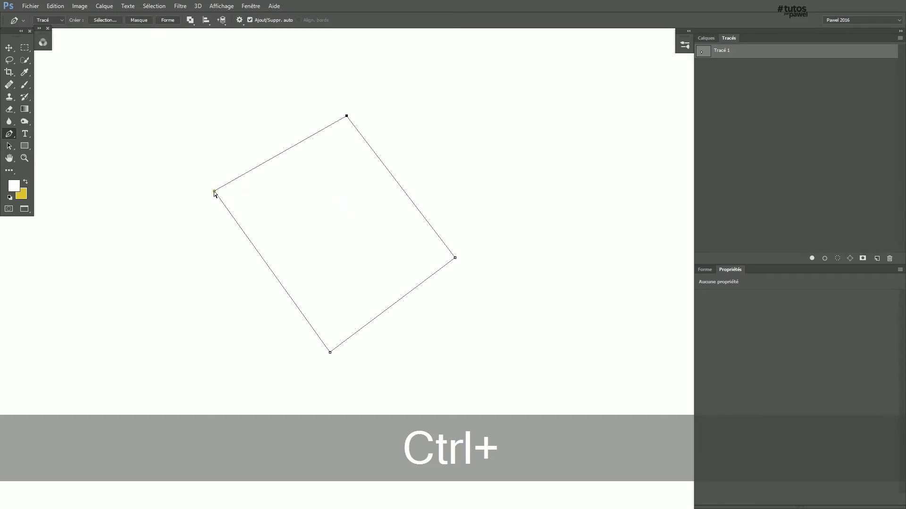
pyautogui.moveTo(216, 195); pyautogui.dragTo(407, 255)
pyautogui.moveTo(415, 243); pyautogui.dragTo(205, 215)
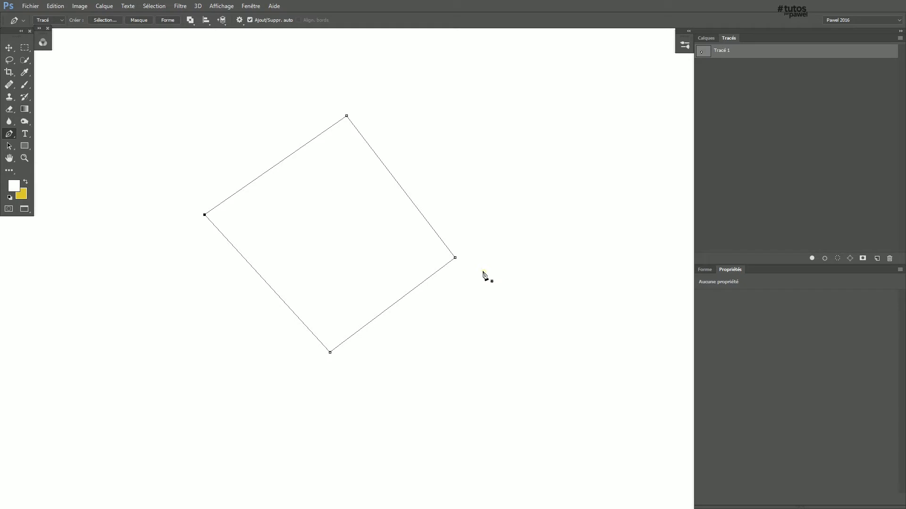
# Step: Select the quadrilateral's top and right corners together and move that edge up and to the right
pyautogui.press('ctrl')
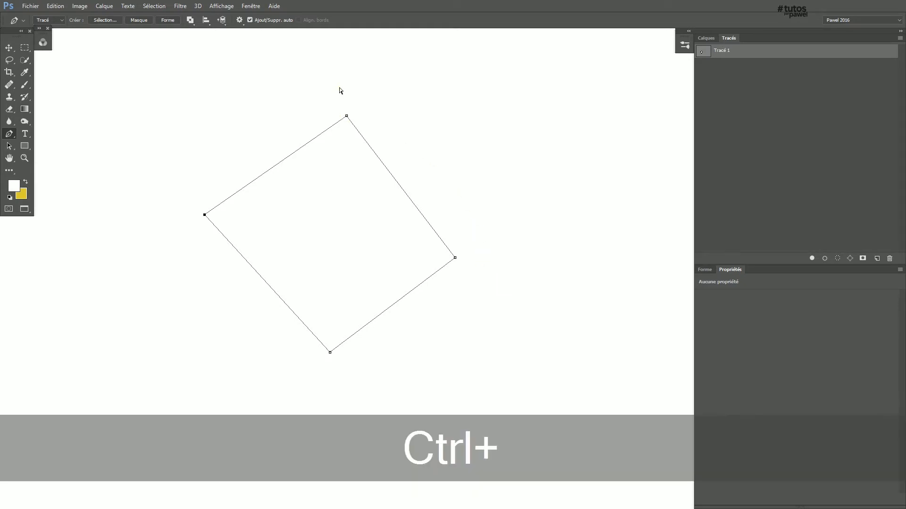
pyautogui.moveTo(340, 83); pyautogui.dragTo(488, 272)
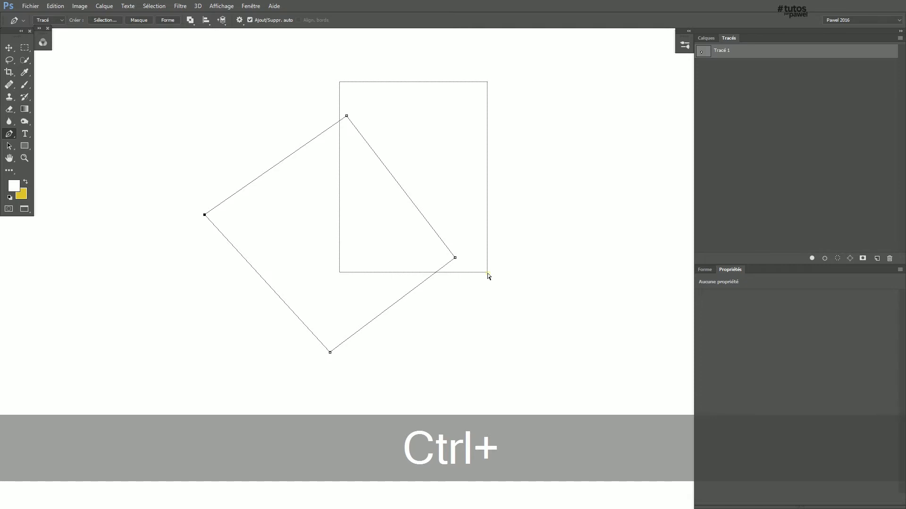
pyautogui.moveTo(487, 273); pyautogui.dragTo(477, 290)
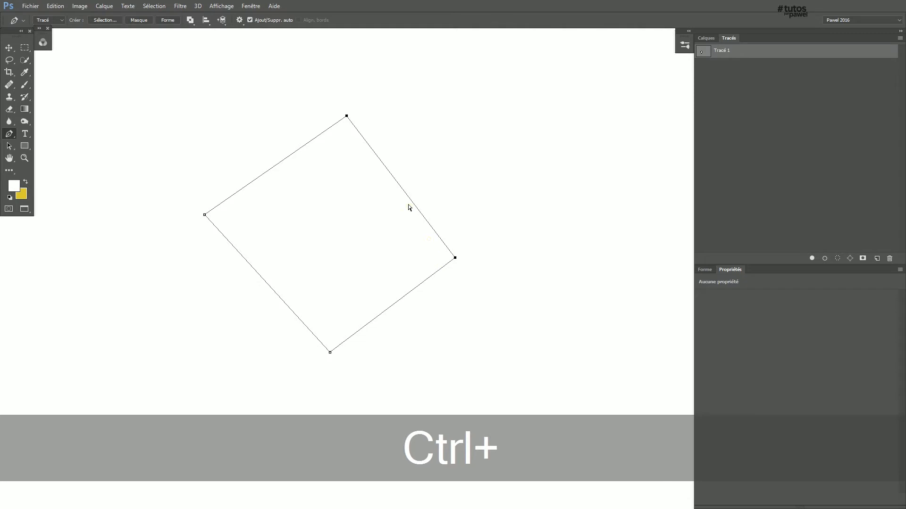
pyautogui.moveTo(414, 204); pyautogui.dragTo(390, 205)
pyautogui.moveTo(333, 134); pyautogui.dragTo(438, 100)
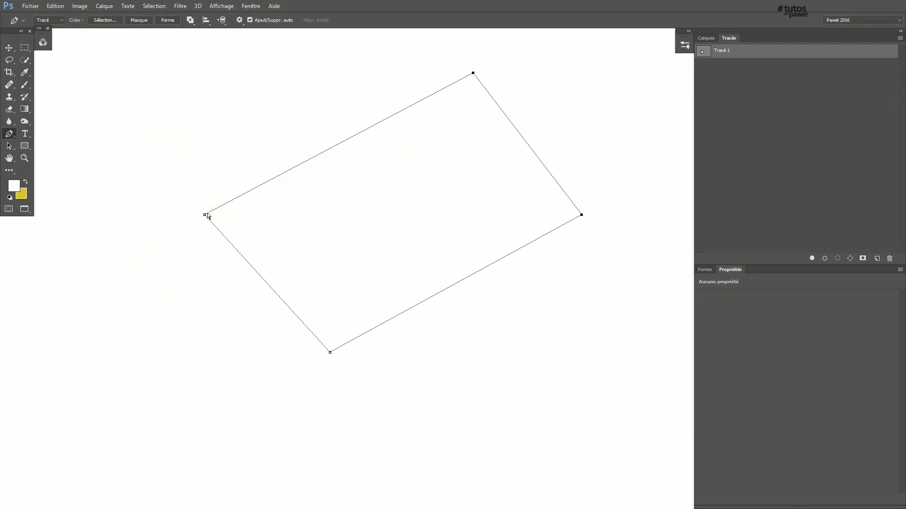
# Step: Reposition the four corner points one by one to form an approximately upright rectangle
pyautogui.press('ctrl')
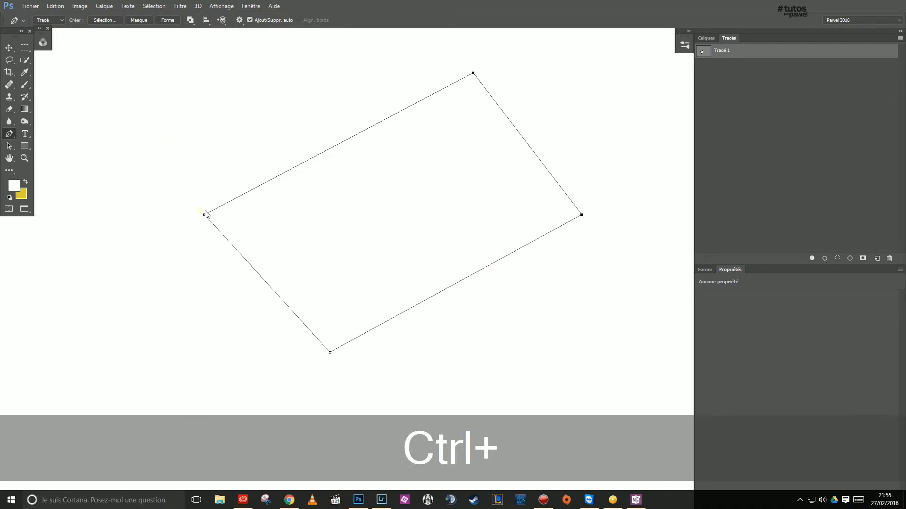
pyautogui.moveTo(204, 217); pyautogui.dragTo(197, 142)
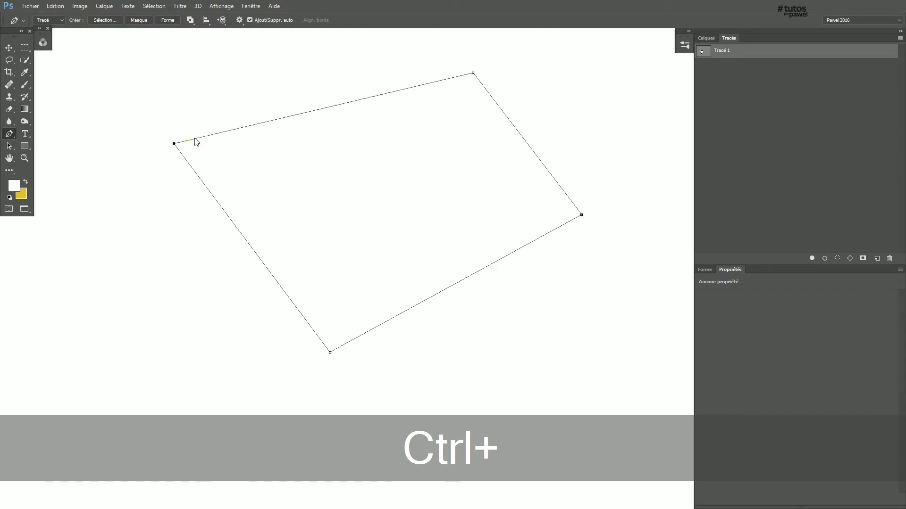
pyautogui.moveTo(494, 151); pyautogui.dragTo(490, 144)
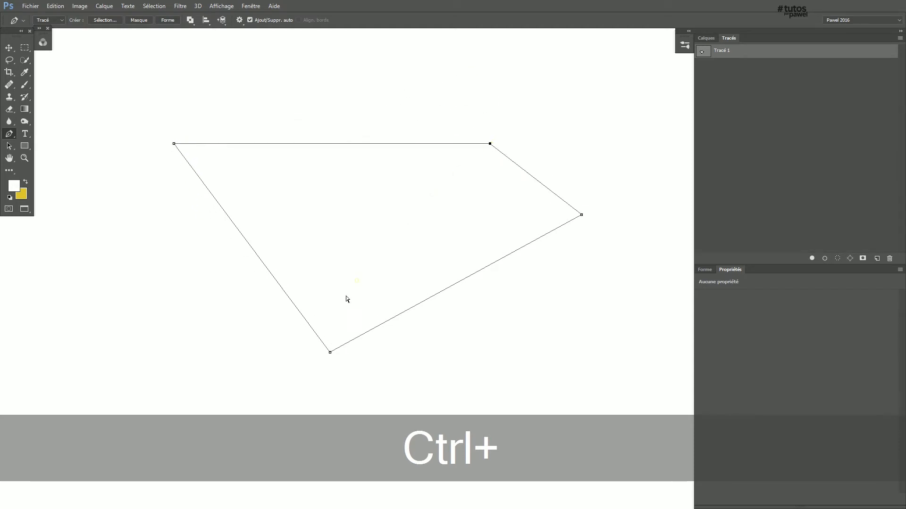
pyautogui.moveTo(329, 352); pyautogui.dragTo(175, 335)
pyautogui.moveTo(580, 218); pyautogui.dragTo(490, 336)
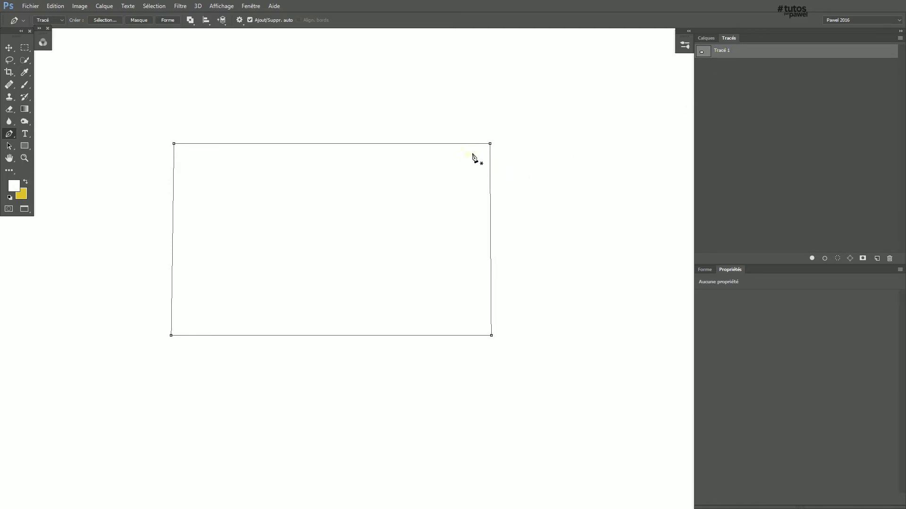
# Step: Convert the rectangle's upper-right corner to a smooth point with diagonal handles and move it down and inward
pyautogui.press('alt')
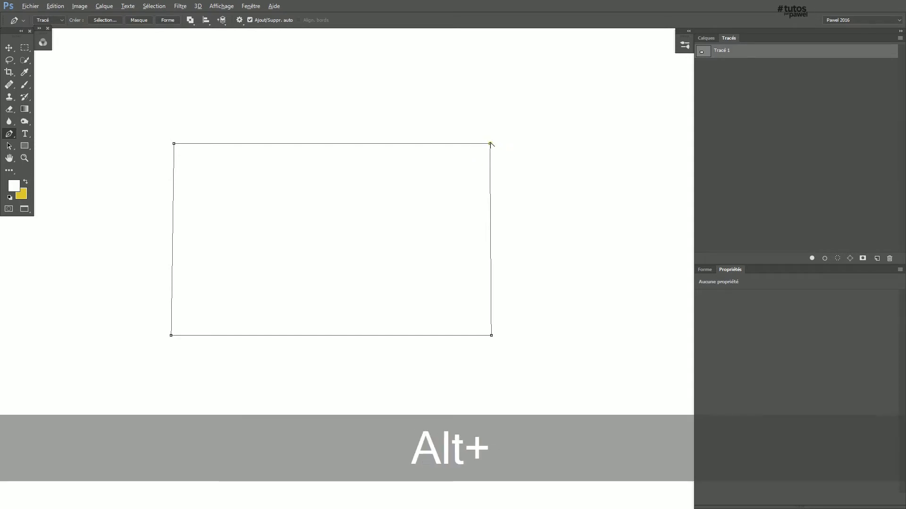
pyautogui.hotkey('ctrl', 'alt', 'z')
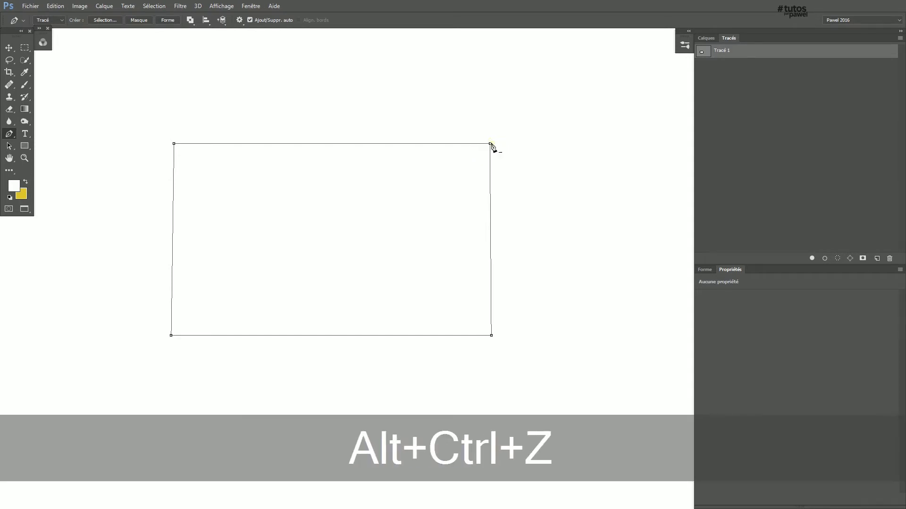
pyautogui.press('alt')
pyautogui.moveTo(489, 144); pyautogui.dragTo(568, 237)
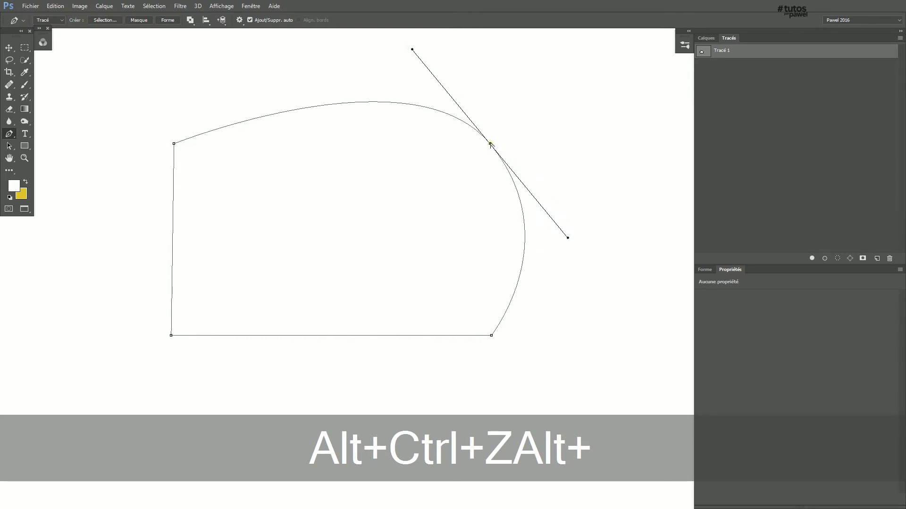
pyautogui.moveTo(490, 146); pyautogui.dragTo(415, 230)
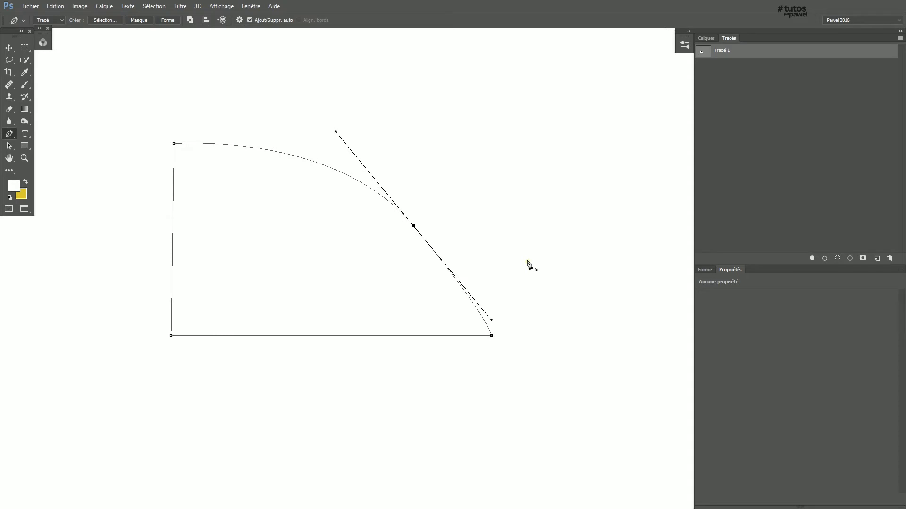
# Step: Deselect the path's anchor points and reselect the smooth point to examine its direction handles
pyautogui.keyDown('ctrl'); pyautogui.click(515, 273); pyautogui.keyUp('ctrl')
pyautogui.press('ctrl')
pyautogui.keyDown('ctrl'); pyautogui.click(413, 231); pyautogui.keyUp('ctrl')
pyautogui.press('ctrl')
# Step: Convert the smooth anchor point back to a corner point while keeping the standard Pen tool active
pyautogui.press('alt')
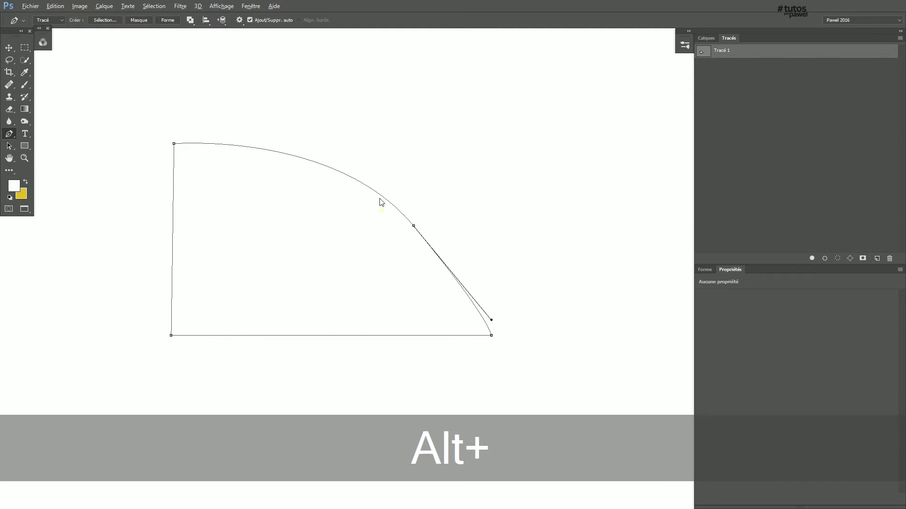
pyautogui.click(9, 137)
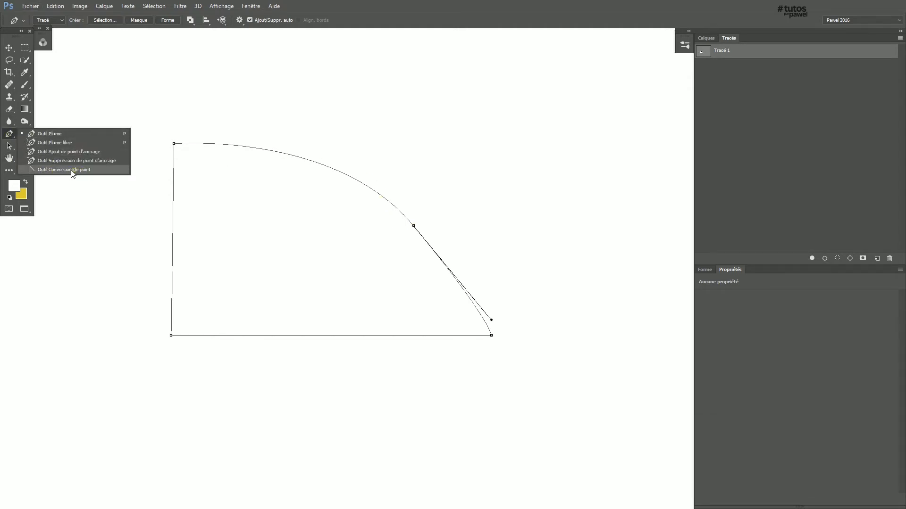
pyautogui.click(38, 134)
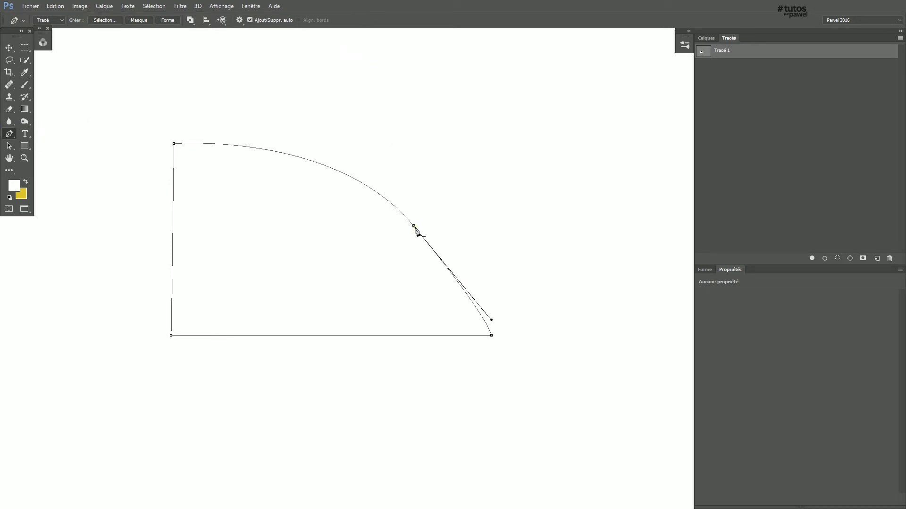
pyautogui.press('alt')
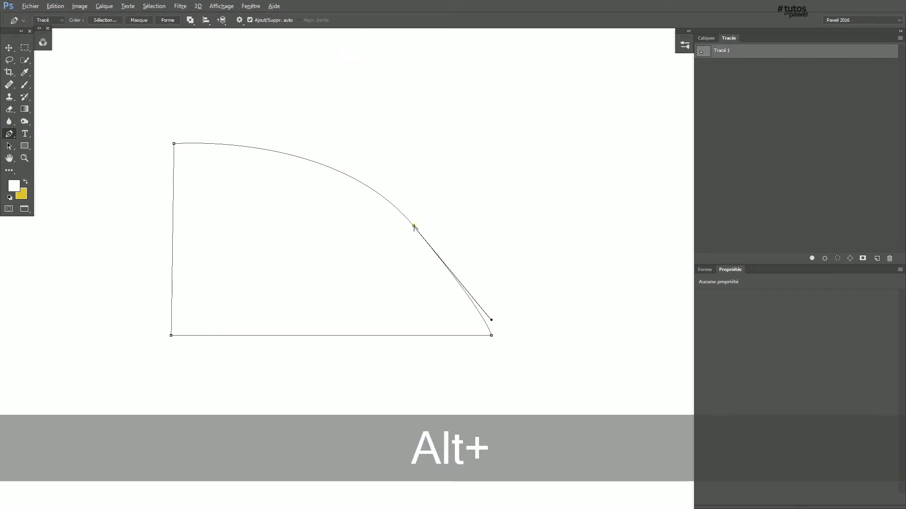
pyautogui.keyDown('alt'); pyautogui.click(413, 226); pyautogui.keyUp('alt')
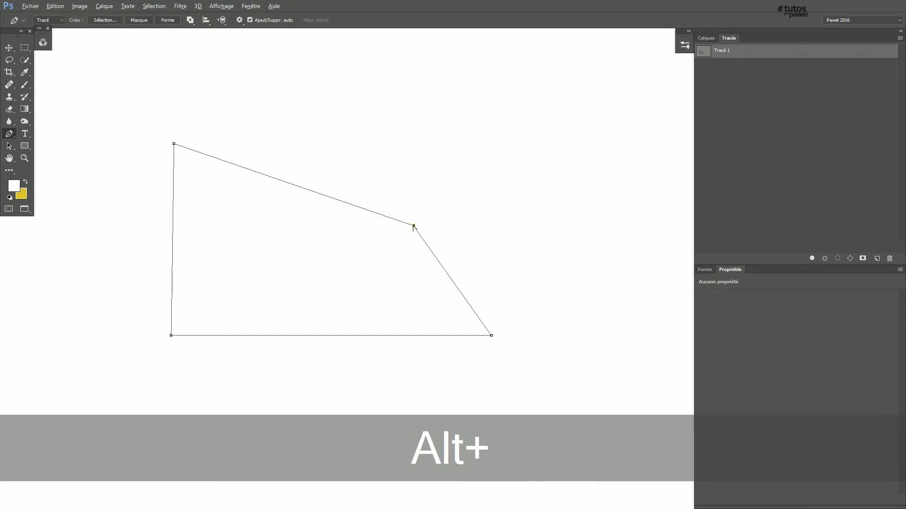
# Step: Convert the inner corner point to a smooth point with long horizontal handles and try rotating both handles together towards vertical
pyautogui.moveTo(416, 229); pyautogui.dragTo(193, 228)
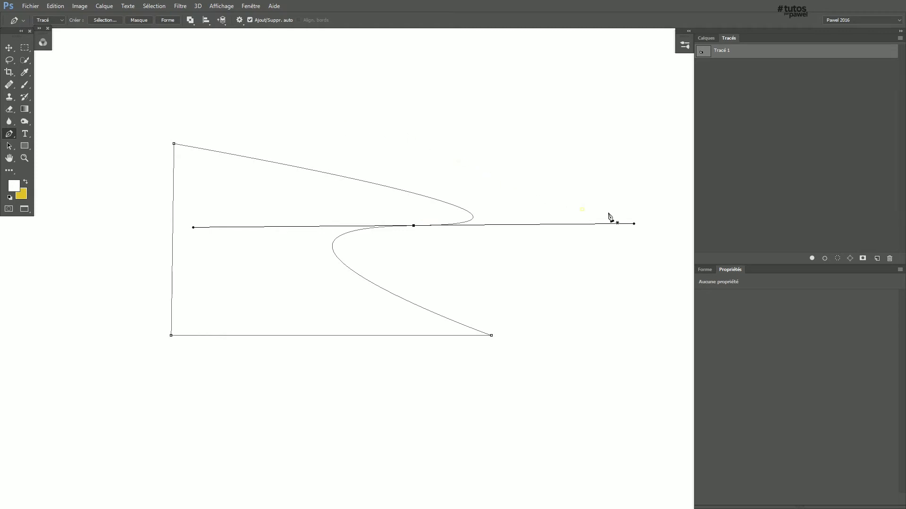
pyautogui.press('ctrl')
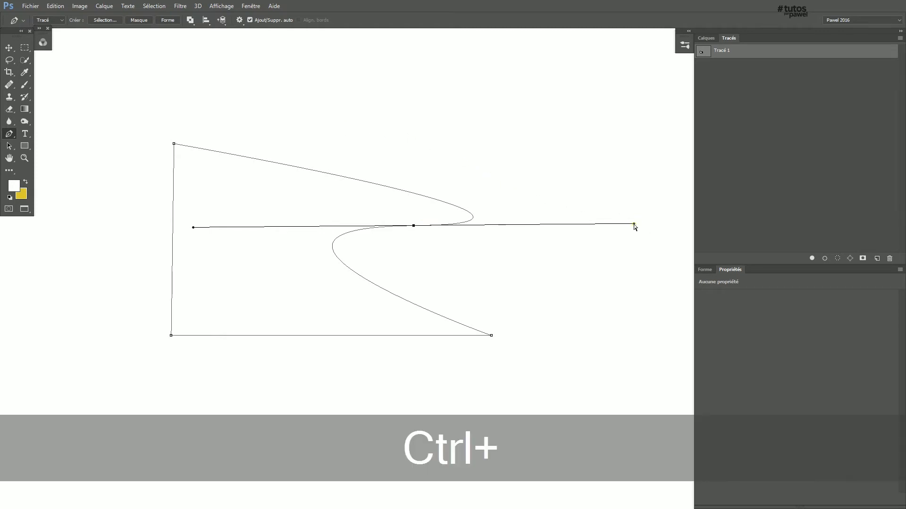
pyautogui.moveTo(633, 223); pyautogui.dragTo(412, 92)
pyautogui.press('alt')
pyautogui.hotkey('ctrl', 'z')
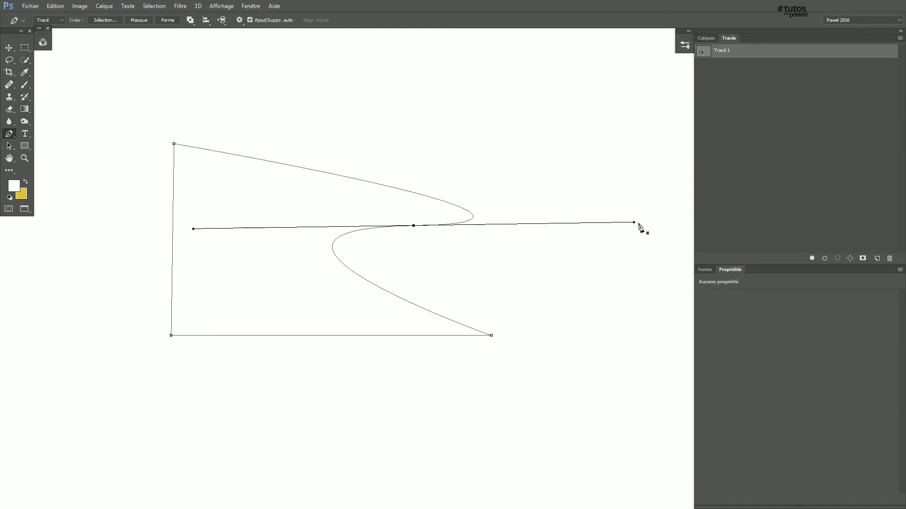
# Step: Break the smooth point's handle pair by swinging only its outer handle upward, and deselect the path
pyautogui.press('alt')
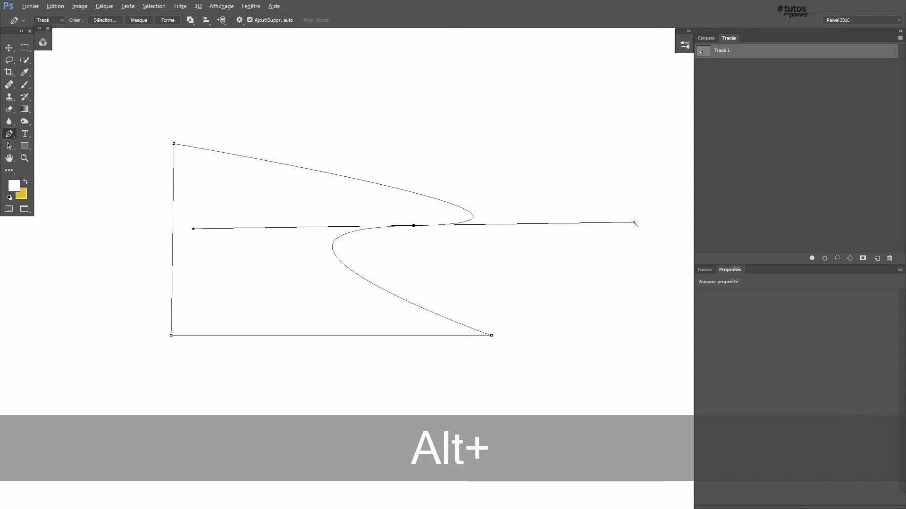
pyautogui.moveTo(634, 224); pyautogui.dragTo(412, 128)
pyautogui.press('ctrl')
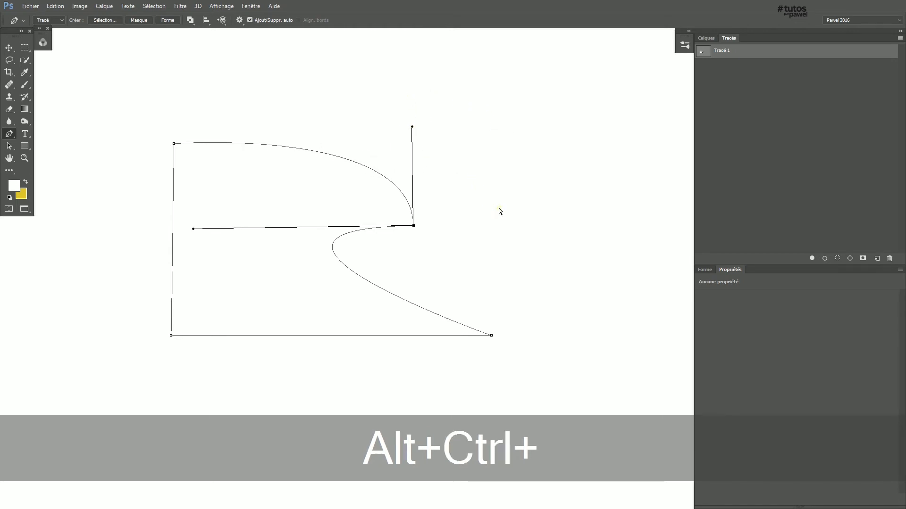
pyautogui.keyDown('ctrl'); pyautogui.keyDown('alt'); pyautogui.click(503, 209); pyautogui.keyUp('alt'); pyautogui.keyUp('ctrl')
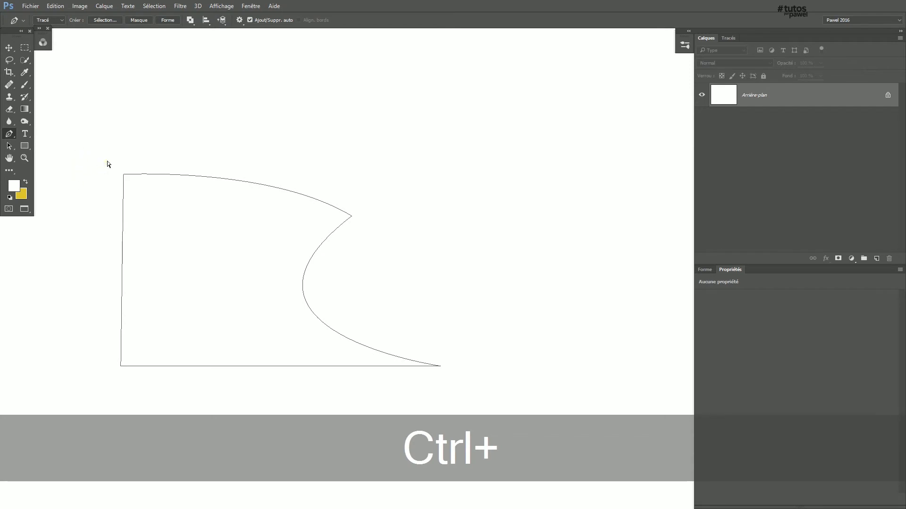
# Step: Select all of the path's anchor points and delete the whole path
pyautogui.moveTo(89, 154); pyautogui.dragTo(481, 378)
pyautogui.hotkey('ctrl', 'Delete')
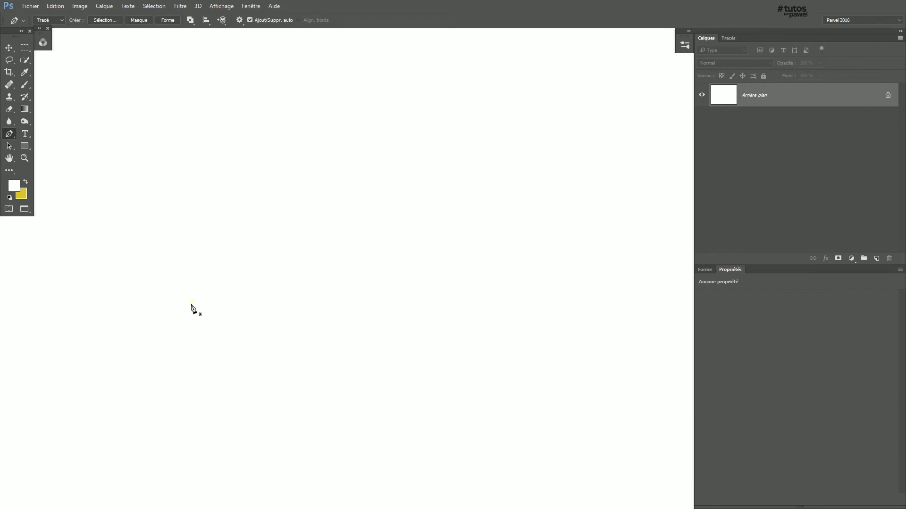
# Step: Try placing a first anchor point and open the Pen tool's options
pyautogui.click(176, 337)
pyautogui.click(239, 20)
pyautogui.hotkey('ctrl', 'z')
# Step: Start a new path with a vertically handled smooth point and a second horizontally handled one, forming a rounded arch
pyautogui.moveTo(251, 259); pyautogui.dragTo(262, 187)
pyautogui.press('shift')
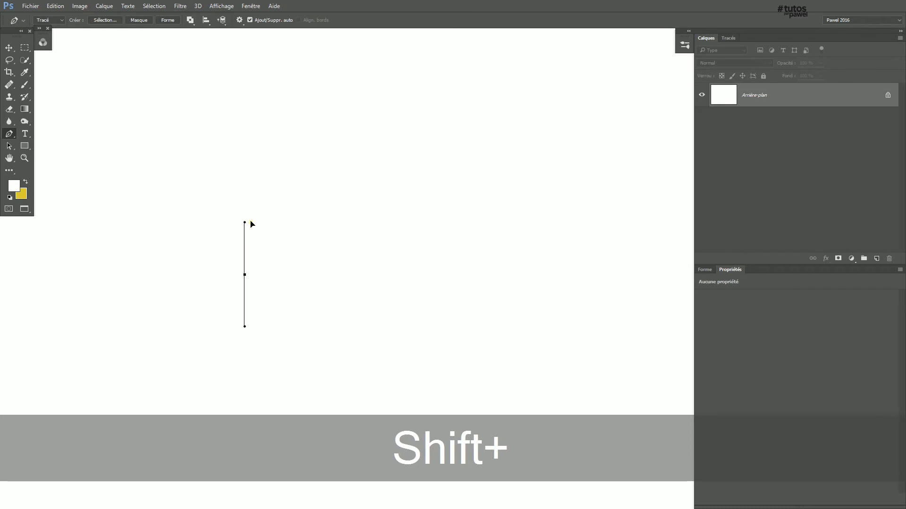
pyautogui.moveTo(252, 224); pyautogui.dragTo(249, 188)
pyautogui.moveTo(364, 184); pyautogui.dragTo(477, 183)
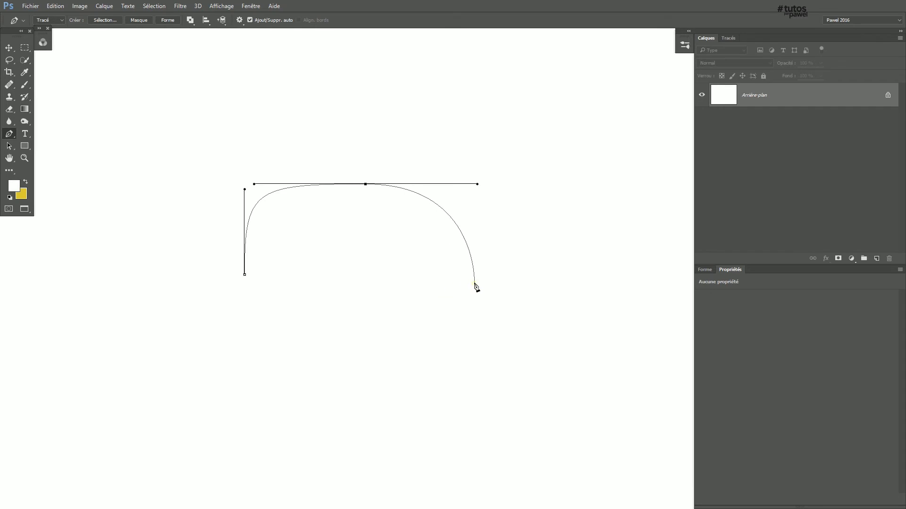
# Step: Continue the path counterclockwise around the arch with five more smooth points and close it on its starting point
pyautogui.moveTo(475, 273); pyautogui.dragTo(612, 215)
pyautogui.moveTo(567, 96); pyautogui.dragTo(535, 65)
pyautogui.moveTo(302, 45); pyautogui.dragTo(174, 47)
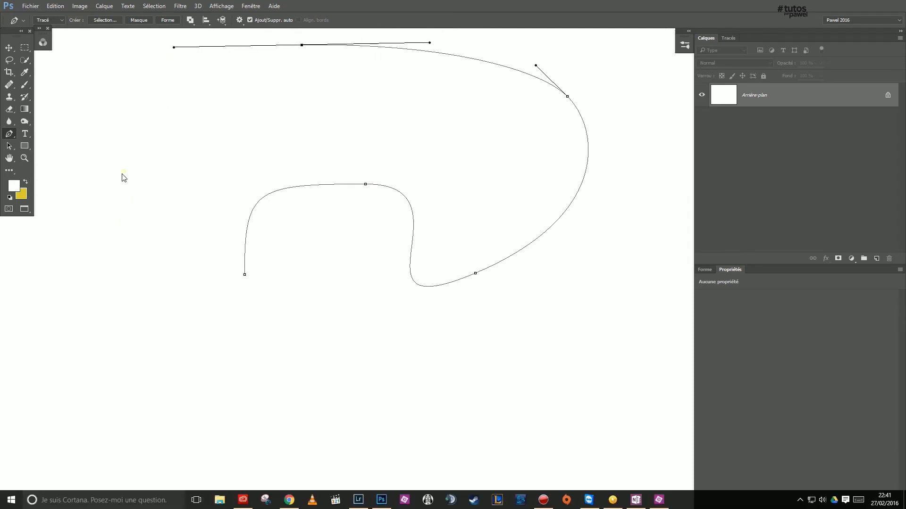
pyautogui.moveTo(98, 170); pyautogui.dragTo(88, 231)
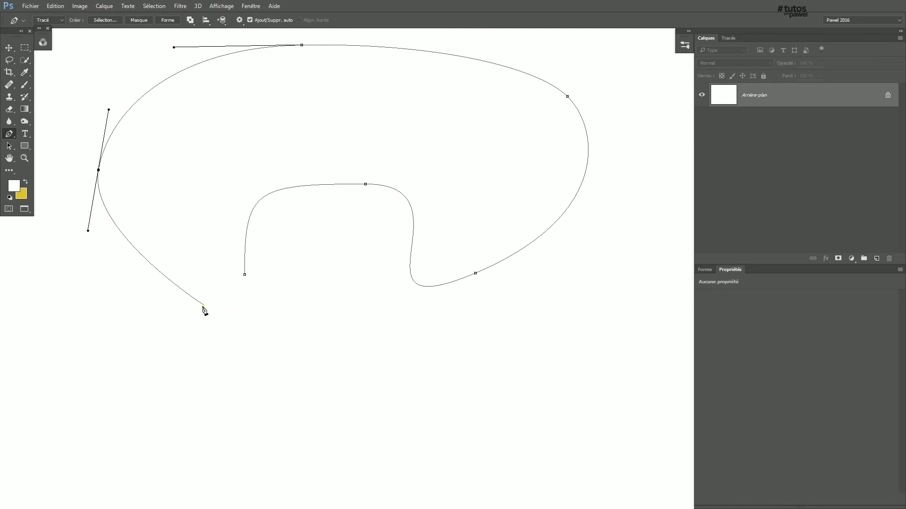
pyautogui.moveTo(199, 300); pyautogui.dragTo(263, 316)
pyautogui.click(244, 274)
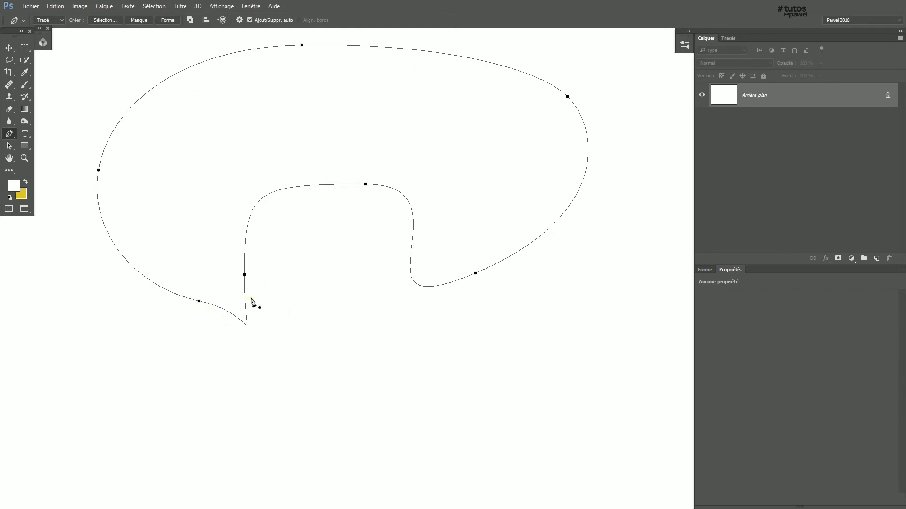
# Step: Shorten the facing handles of the two points at the shape's lower-left pointed tip to round it, and deselect the path
pyautogui.keyDown('ctrl'); pyautogui.click(287, 298); pyautogui.keyUp('ctrl')
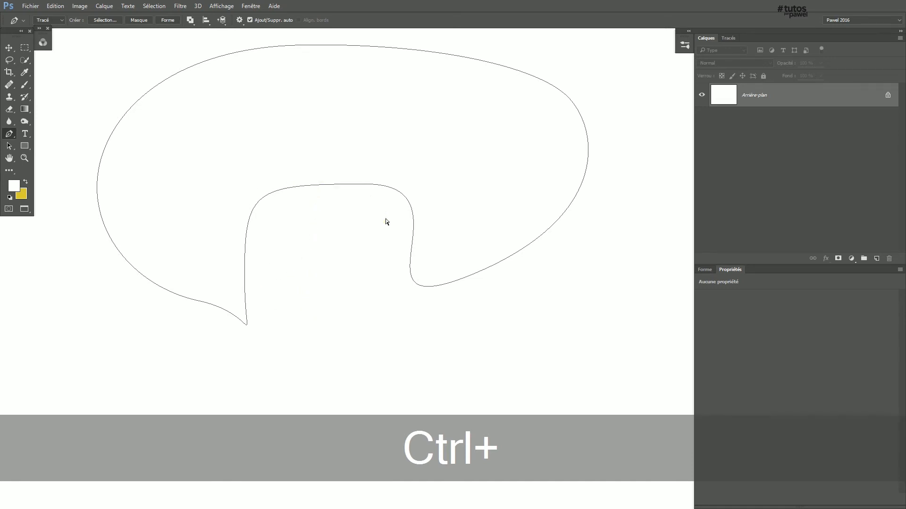
pyautogui.keyDown('ctrl'); pyautogui.click(244, 298); pyautogui.keyUp('ctrl')
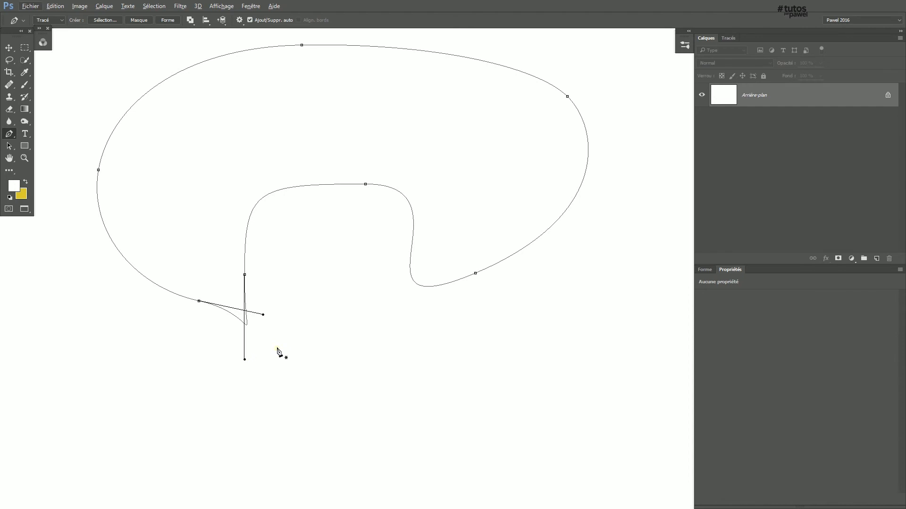
pyautogui.keyDown('alt'); pyautogui.click(244, 360); pyautogui.keyUp('alt')
pyautogui.moveTo(245, 360); pyautogui.dragTo(246, 315)
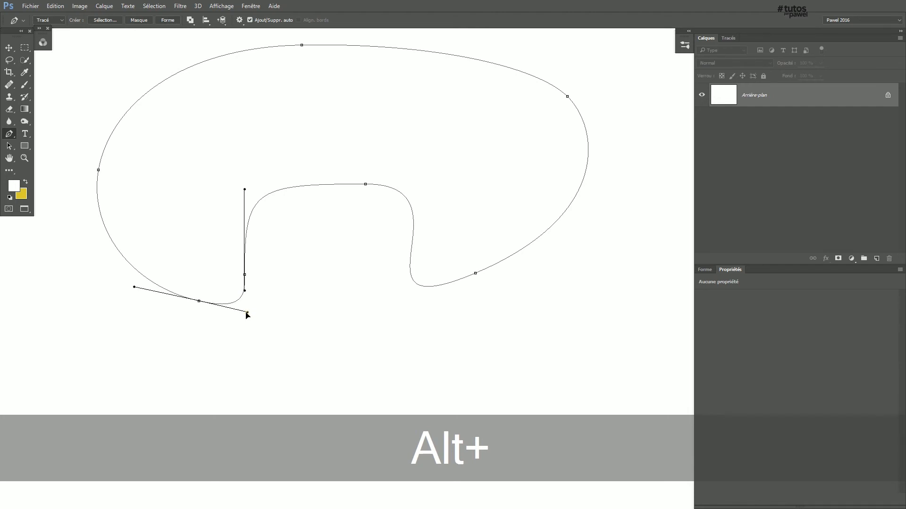
pyautogui.keyDown('ctrl'); pyautogui.keyDown('alt'); pyautogui.click(297, 345); pyautogui.keyUp('alt'); pyautogui.keyUp('ctrl')
# Step: Move the inner arch's top anchor point up and left, tilt its handles slightly, and deselect the path
pyautogui.moveTo(357, 263); pyautogui.dragTo(411, 308)
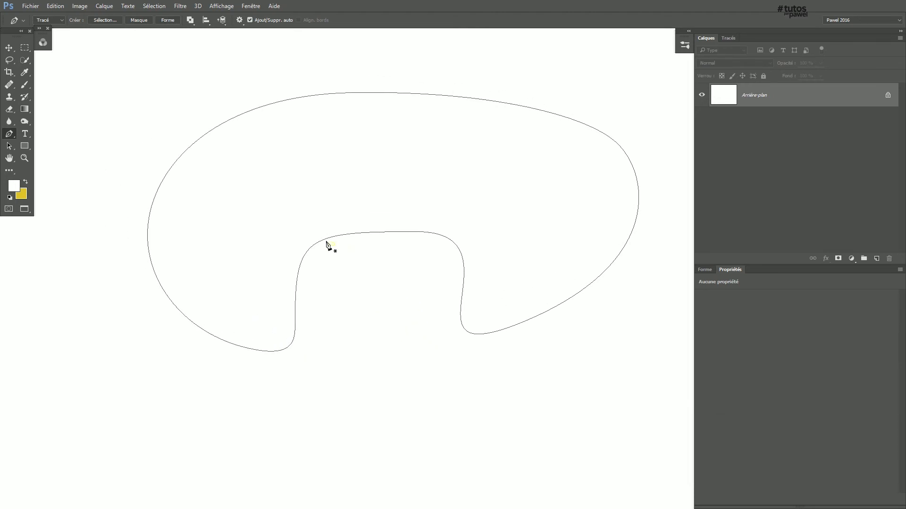
pyautogui.keyDown('ctrl'); pyautogui.click(384, 232); pyautogui.keyUp('ctrl')
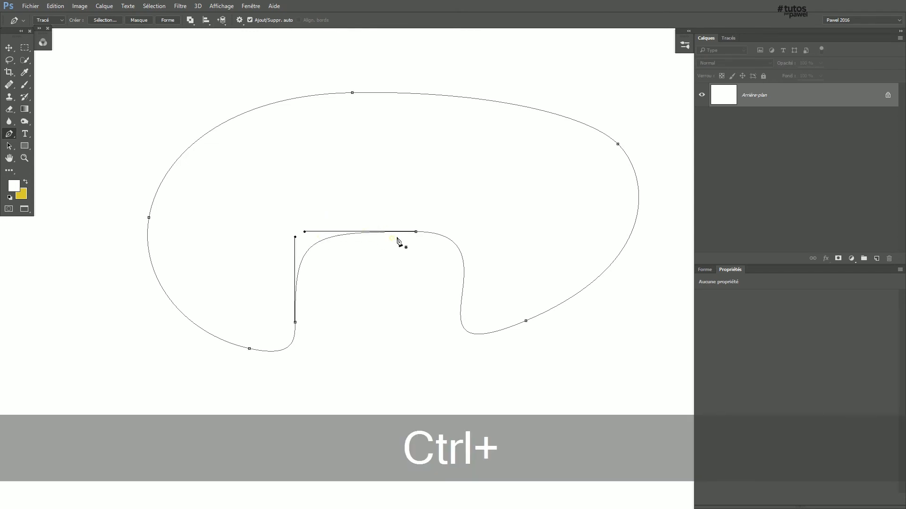
pyautogui.moveTo(417, 234); pyautogui.dragTo(485, 207)
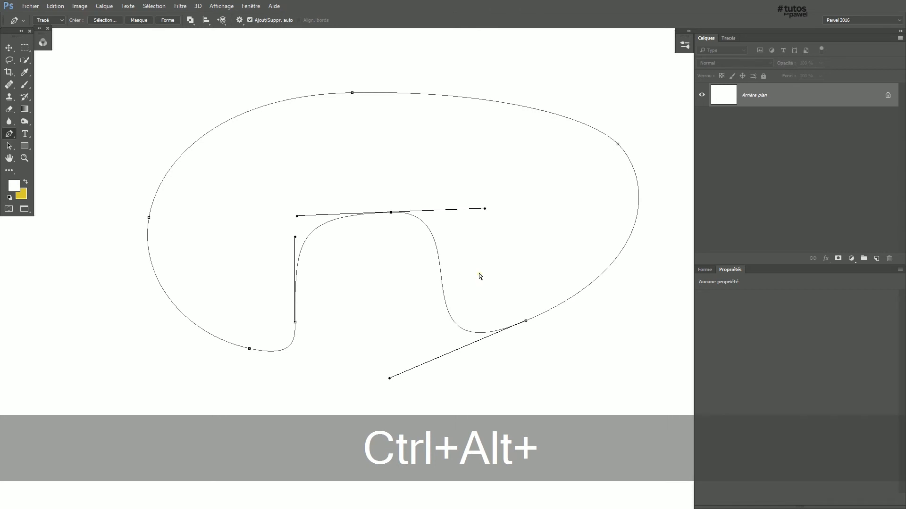
pyautogui.keyDown('ctrl'); pyautogui.click(464, 306); pyautogui.keyUp('ctrl')
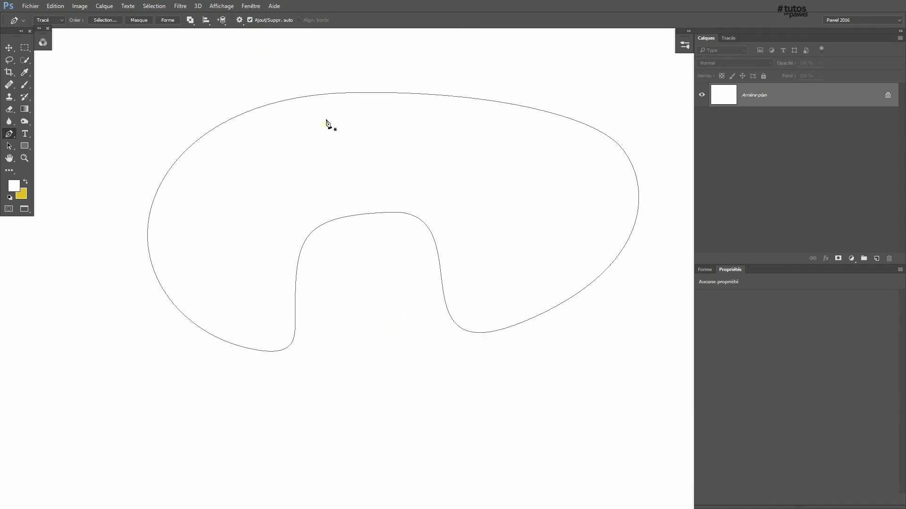
# Step: Switch to the Plume.psd document and frame the cat's nearer eye in close-up
pyautogui.click(253, 7)
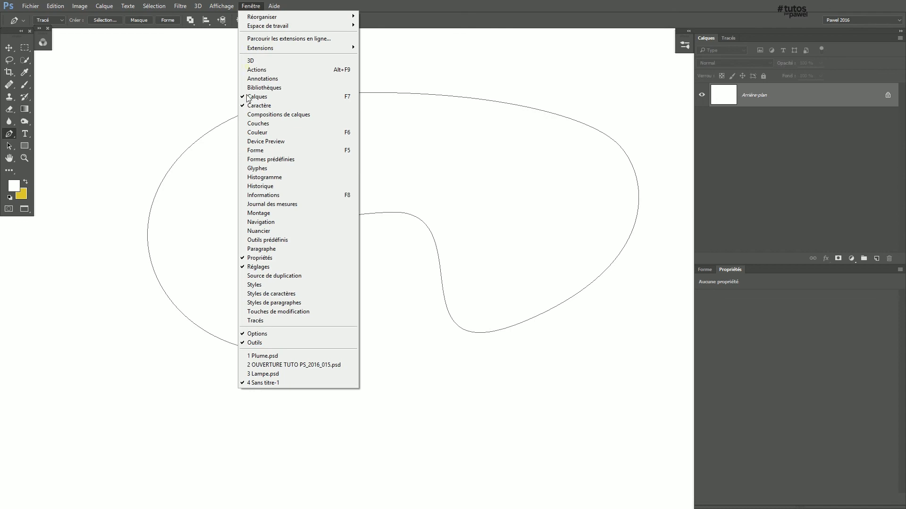
pyautogui.click(264, 357)
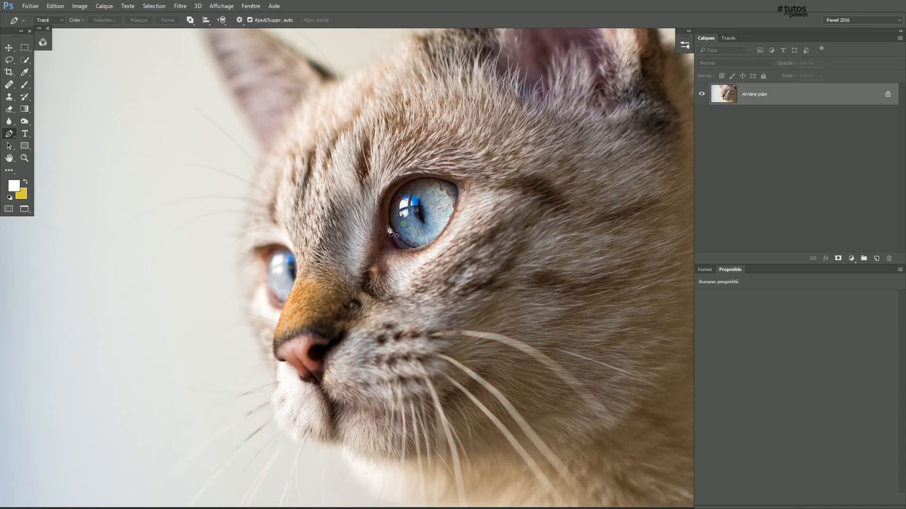
pyautogui.moveTo(424, 249); pyautogui.dragTo(429, 277)
pyautogui.hotkey('ctrl', 'space')
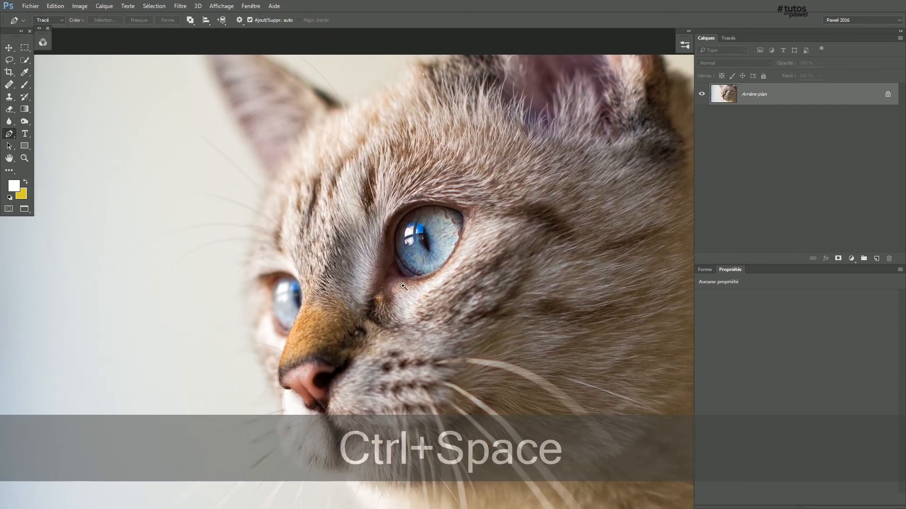
pyautogui.click(437, 279)
pyautogui.hotkey('ctrl', 'space')
pyautogui.click(426, 262)
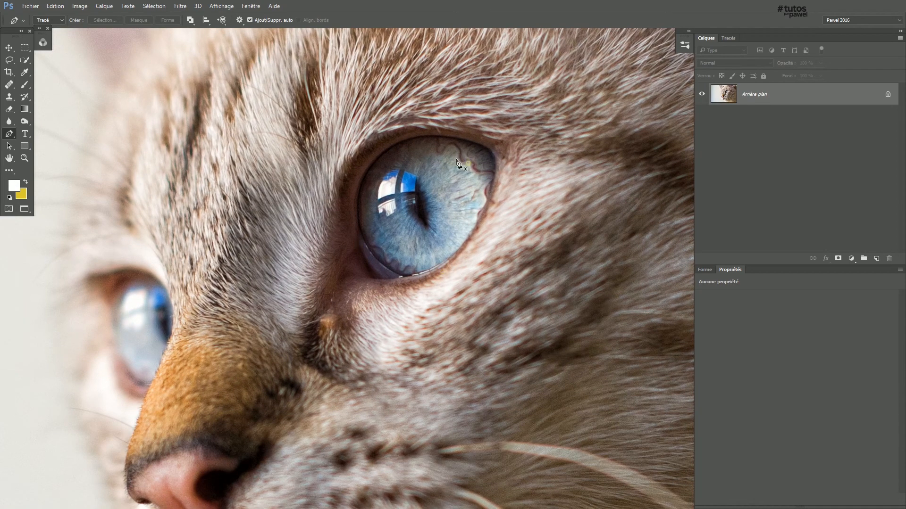
pyautogui.moveTo(434, 267); pyautogui.dragTo(424, 312)
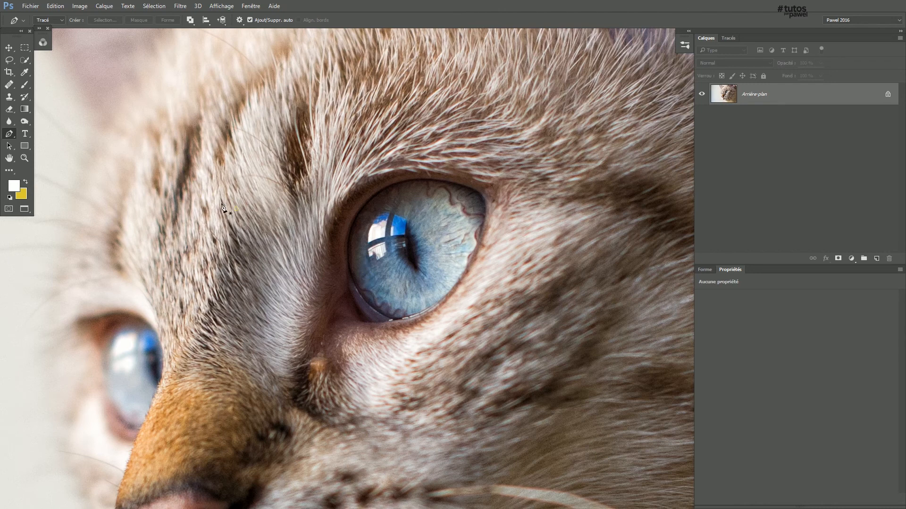
pyautogui.click(25, 60)
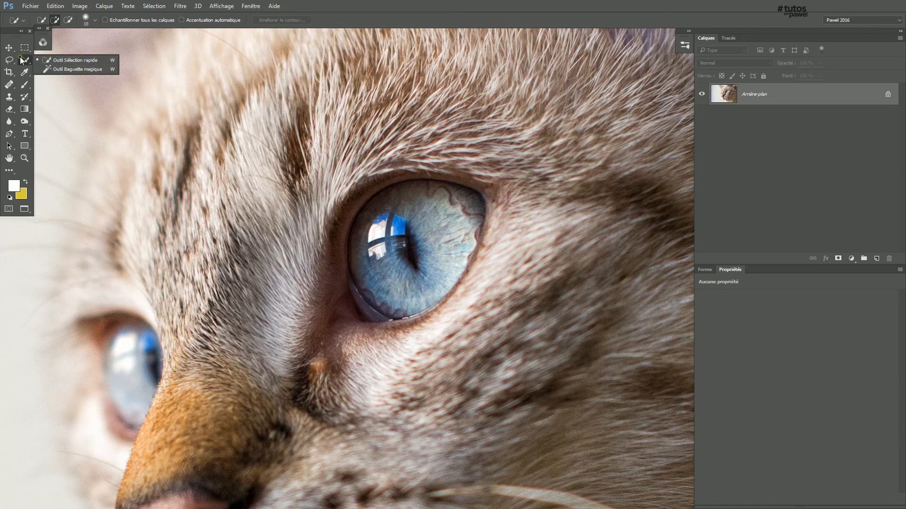
pyautogui.click(37, 59)
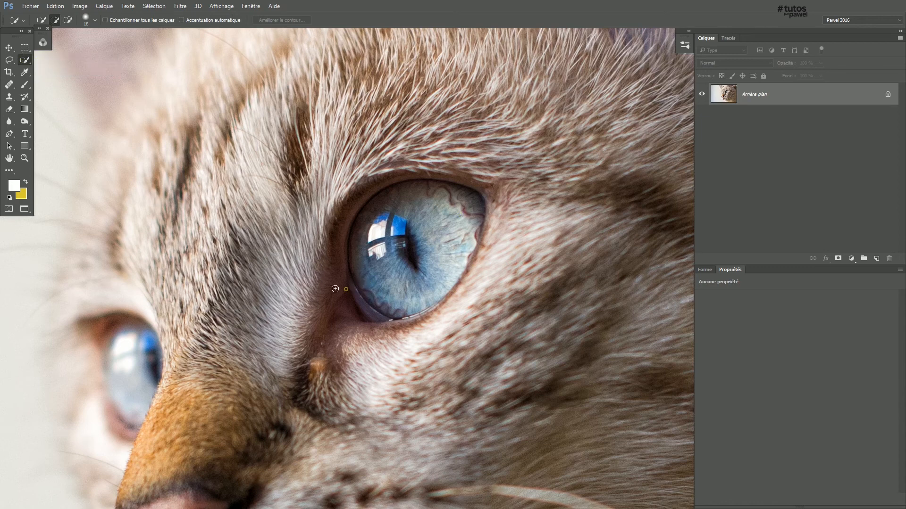
pyautogui.click(9, 133)
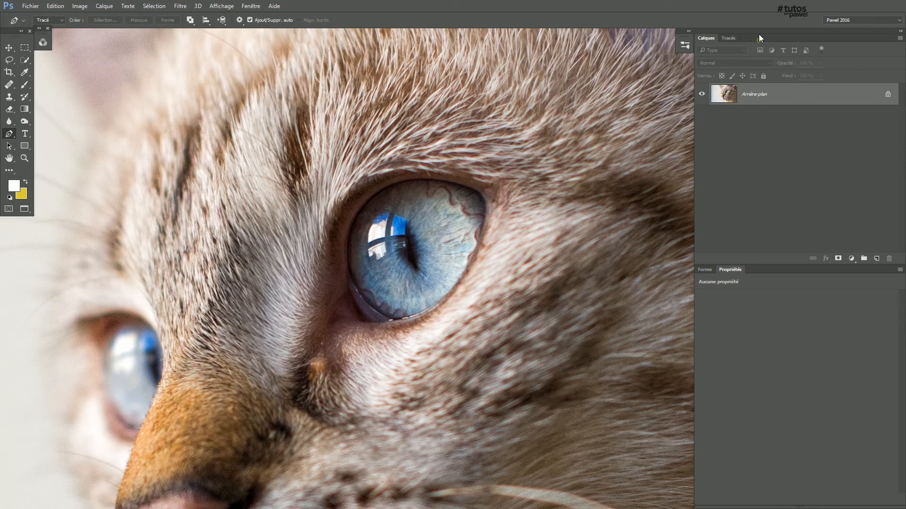
# Step: Show the document's paths and trace the cat's nearer eye with a closed path of four curved anchor points
pyautogui.click(729, 37)
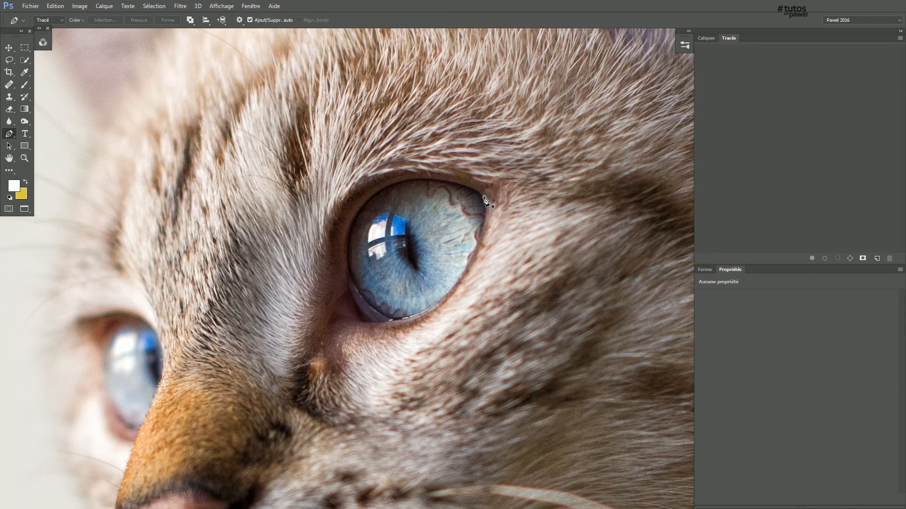
pyautogui.moveTo(486, 205); pyautogui.dragTo(487, 205)
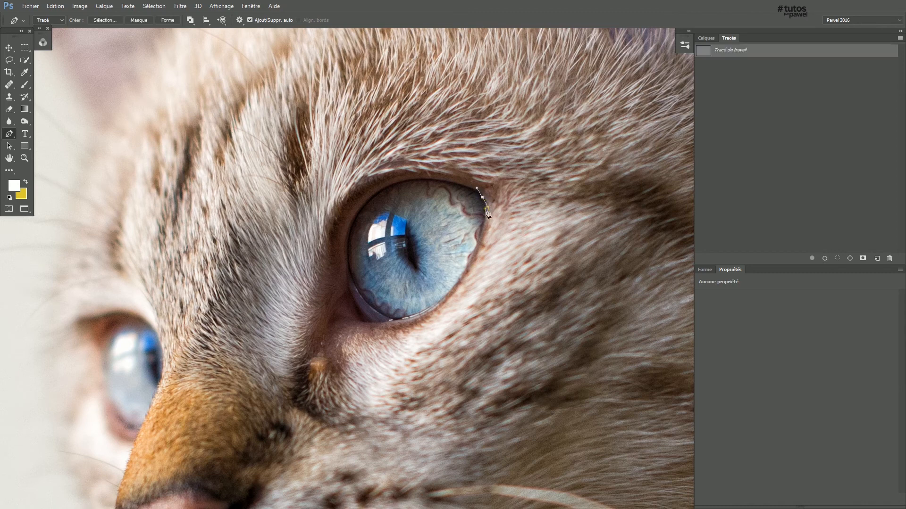
pyautogui.moveTo(450, 294); pyautogui.dragTo(413, 343)
pyautogui.moveTo(364, 295); pyautogui.dragTo(354, 282)
pyautogui.moveTo(363, 207); pyautogui.dragTo(391, 165)
pyautogui.click(482, 199)
pyautogui.moveTo(486, 205); pyautogui.dragTo(494, 224)
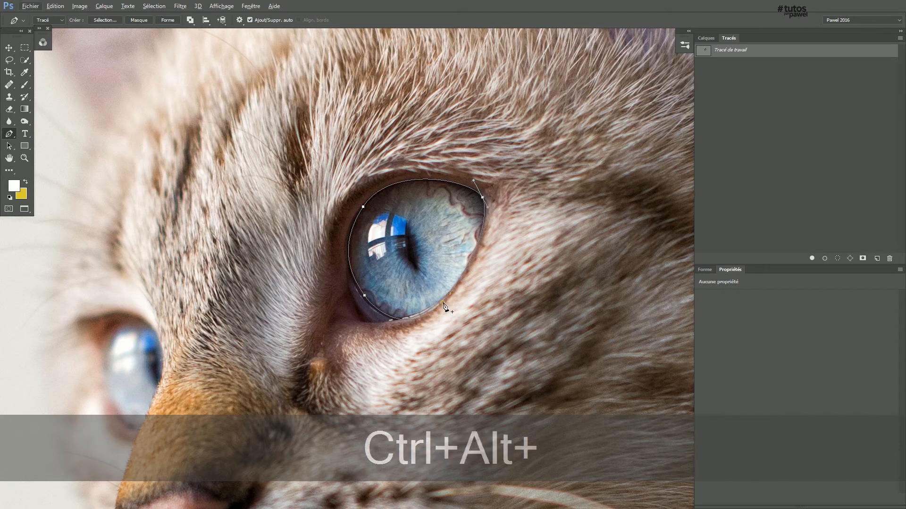
# Step: Move the eye path's lower-right anchor point slightly up and right, adjust its handle to follow the eyelid, and deselect the path
pyautogui.moveTo(449, 293); pyautogui.dragTo(449, 292)
pyautogui.hotkey('ctrl', 'z')
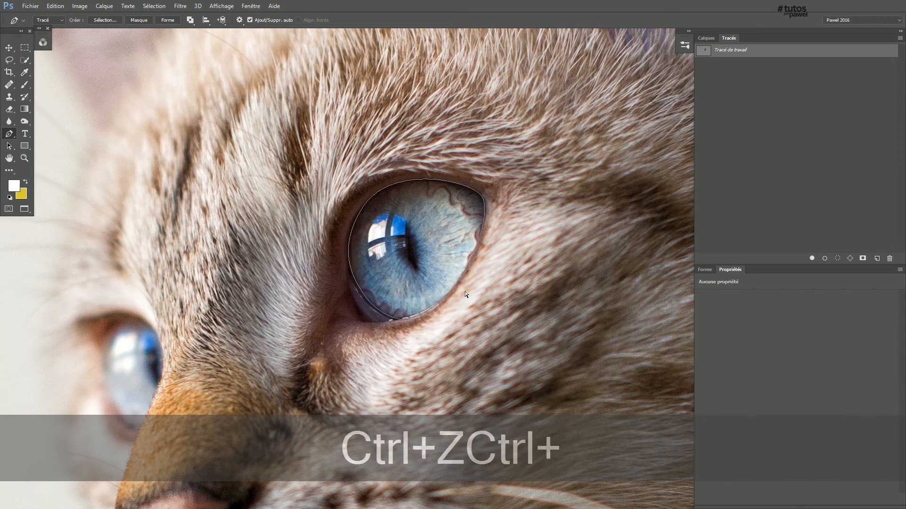
pyautogui.moveTo(449, 294); pyautogui.dragTo(454, 286)
pyautogui.moveTo(415, 334); pyautogui.dragTo(403, 337)
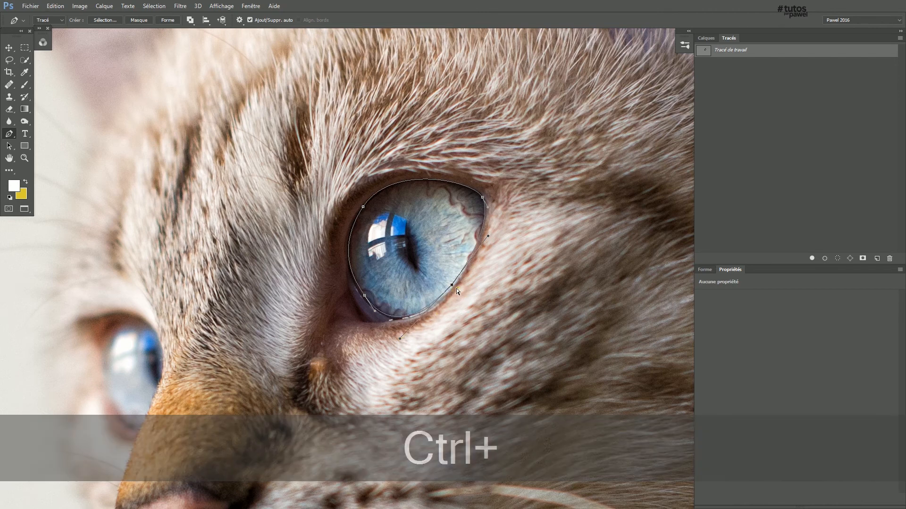
pyautogui.moveTo(452, 285); pyautogui.dragTo(452, 287)
pyautogui.keyDown('ctrl'); pyautogui.click(516, 251); pyautogui.keyUp('ctrl')
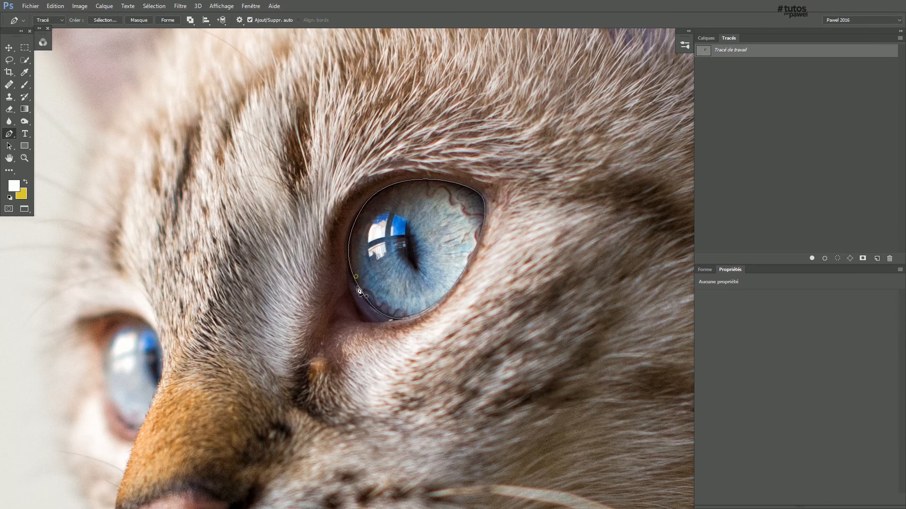
# Step: Save the work path under the name "oeil"
pyautogui.doubleClick(705, 51)
pyautogui.write('oeil')
pyautogui.press('Return')
# Step: Deselect the oeil path, load it as a selection around the nearer eye, and show the layers
pyautogui.keyDown('ctrl'); pyautogui.keyDown('alt'); pyautogui.click(424, 309); pyautogui.keyUp('alt'); pyautogui.keyUp('ctrl')
pyautogui.keyDown('ctrl'); pyautogui.keyDown('alt'); pyautogui.click(467, 320); pyautogui.keyUp('alt'); pyautogui.keyUp('ctrl')
pyautogui.moveTo(529, 330); pyautogui.dragTo(543, 289)
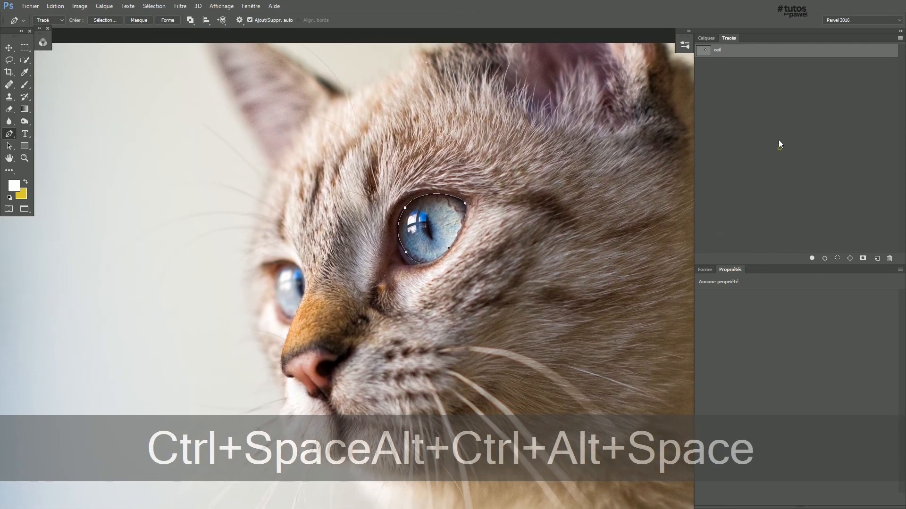
pyautogui.click(250, 5)
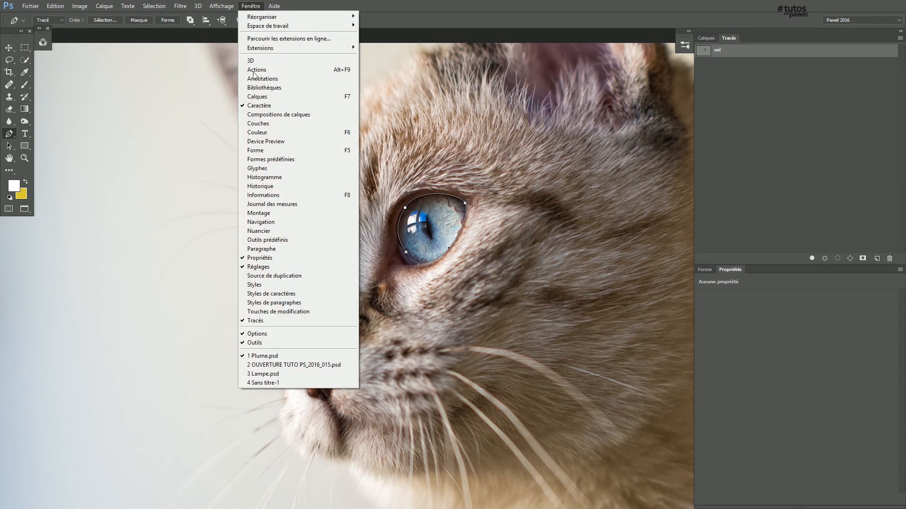
pyautogui.click(867, 130)
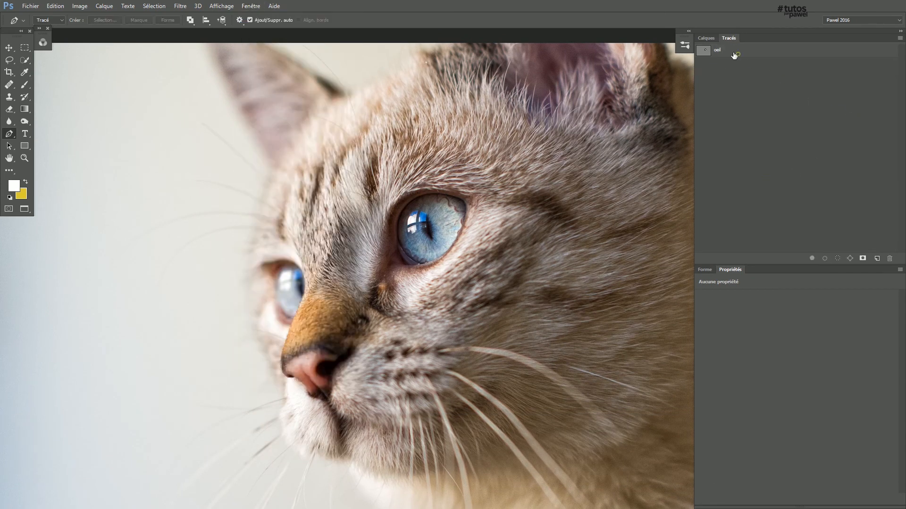
pyautogui.keyDown('ctrl'); pyautogui.click(706, 50); pyautogui.keyUp('ctrl')
pyautogui.click(707, 38)
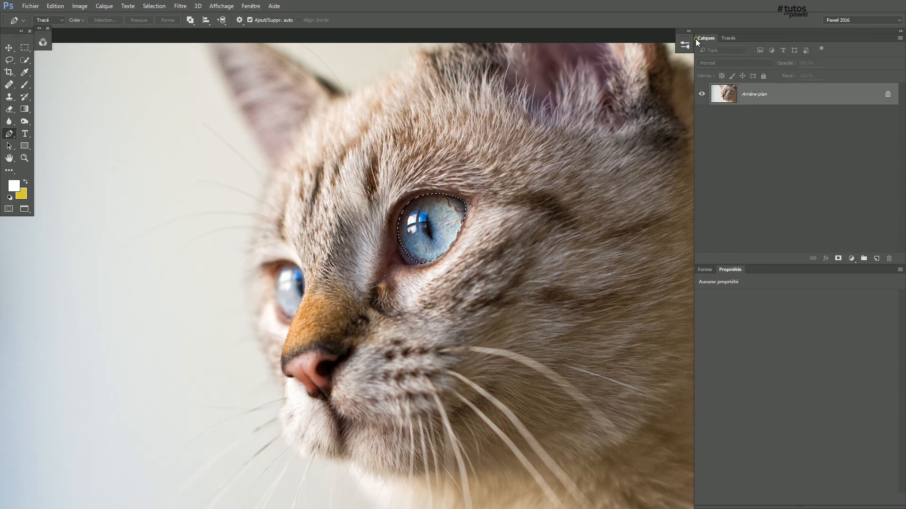
# Step: Add a Hue/Saturation adjustment to the selected eye, shifting its hue towards turquoise and setting saturation to -10
pyautogui.click(851, 259)
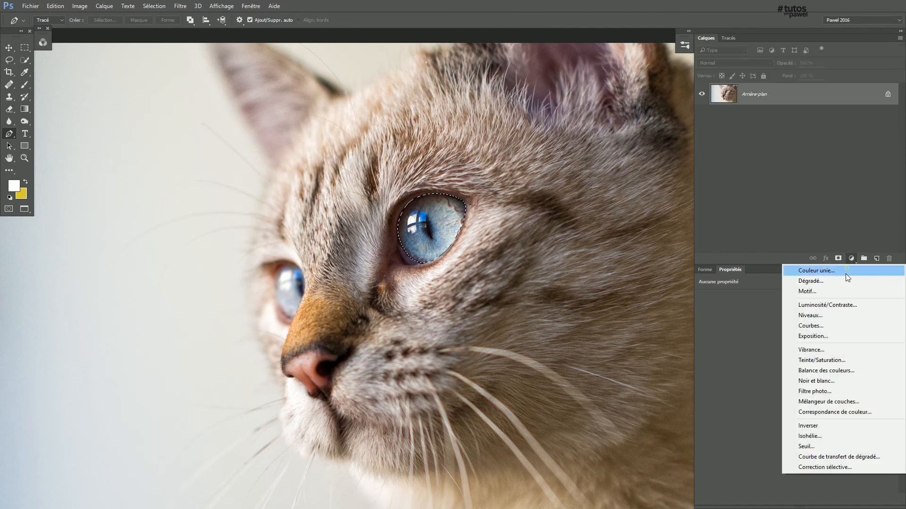
pyautogui.click(819, 362)
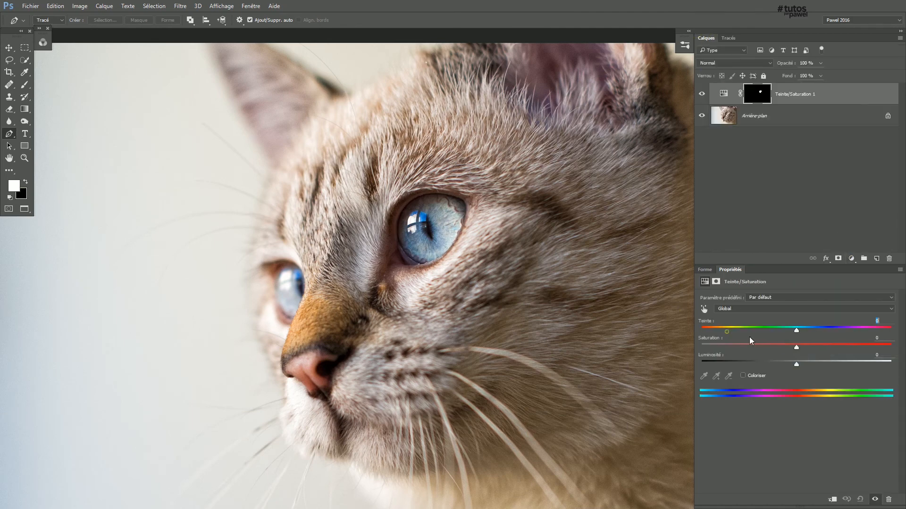
pyautogui.moveTo(797, 331); pyautogui.dragTo(786, 350)
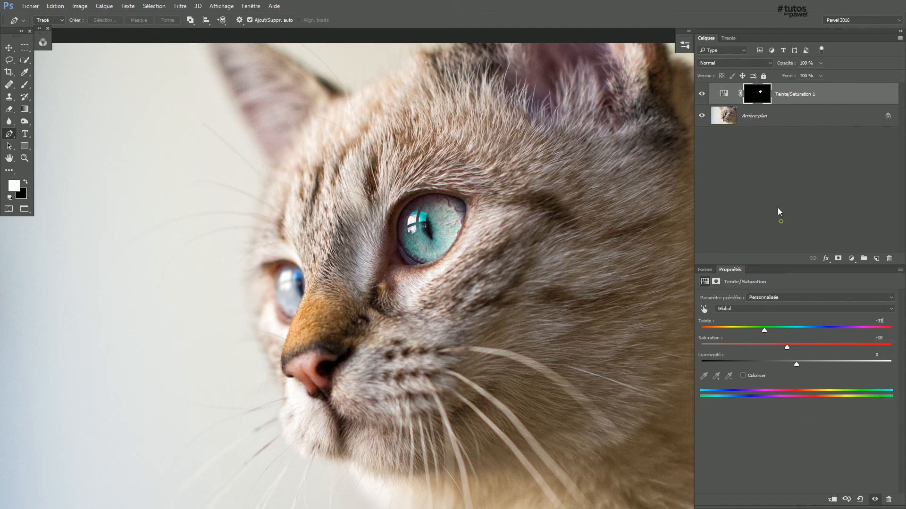
# Step: Examine the recoloured eye within the whole cat photo and the mask properties of the Hue/Saturation layer
pyautogui.click(778, 207)
pyautogui.keyDown('ctrl'); pyautogui.keyDown('alt'); pyautogui.click(489, 251); pyautogui.keyUp('alt'); pyautogui.keyUp('ctrl')
pyautogui.moveTo(544, 281); pyautogui.dragTo(542, 239)
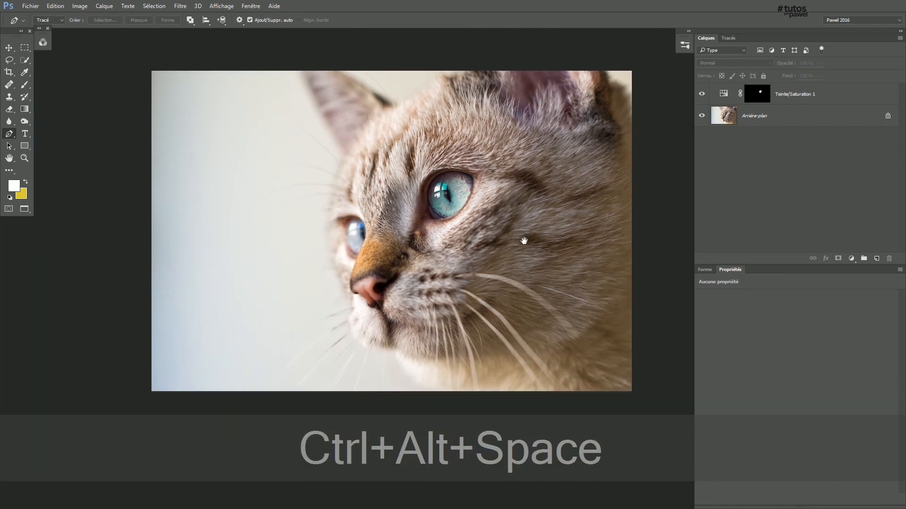
pyautogui.click(761, 95)
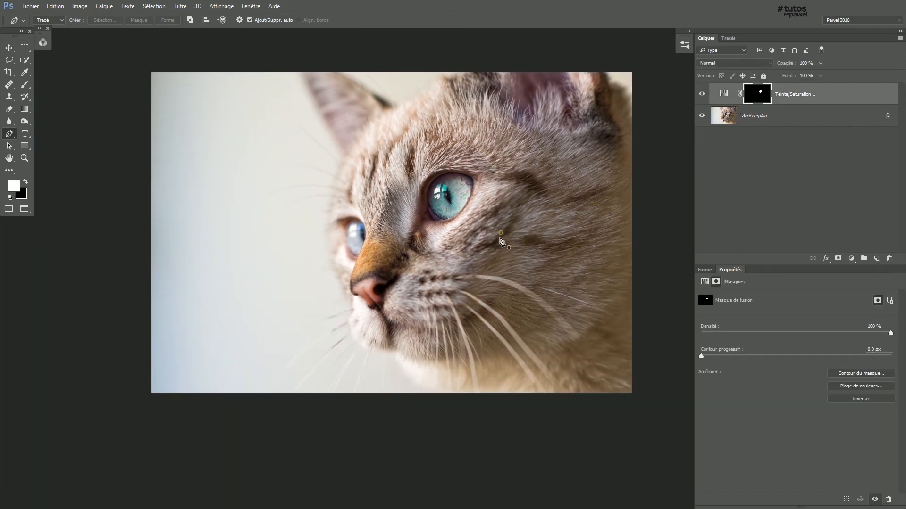
pyautogui.moveTo(419, 193); pyautogui.dragTo(404, 207)
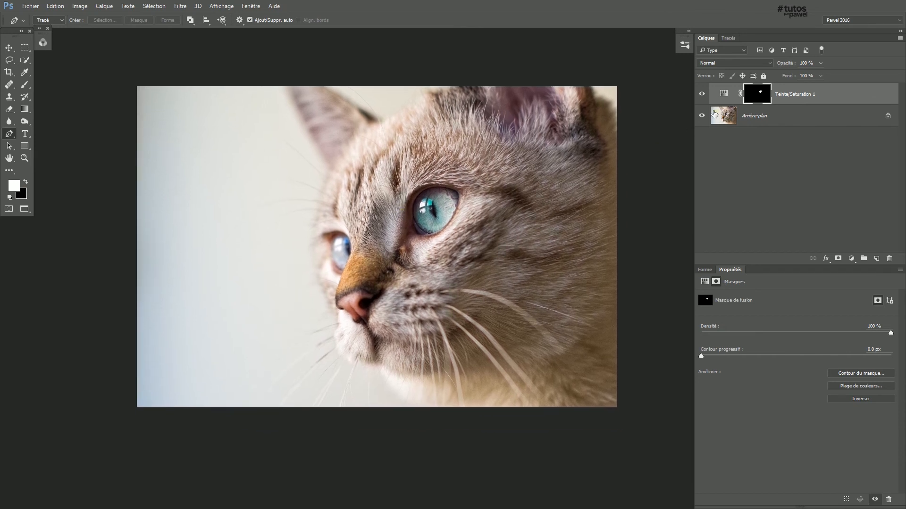
pyautogui.moveTo(406, 238); pyautogui.dragTo(392, 276)
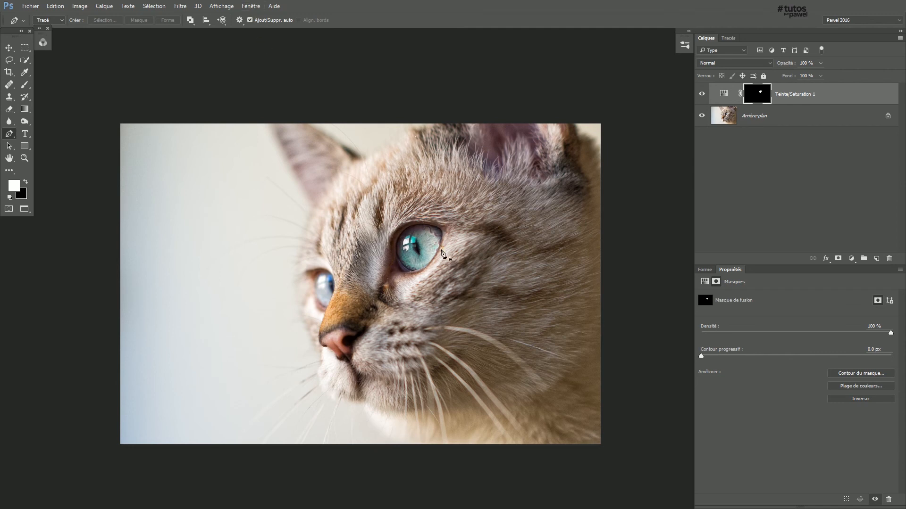
# Step: Switch to the Lampe.psd document, show its layers, and frame the street lantern in close-up
pyautogui.click(251, 7)
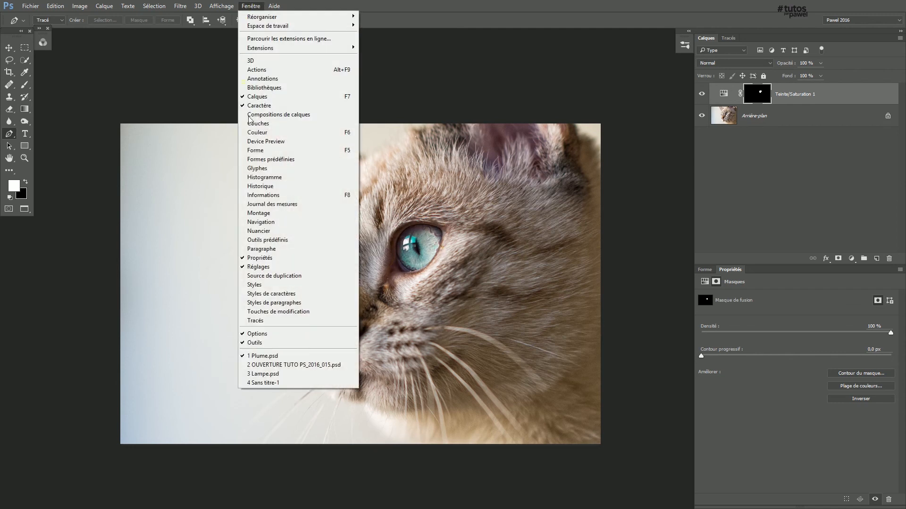
pyautogui.click(264, 374)
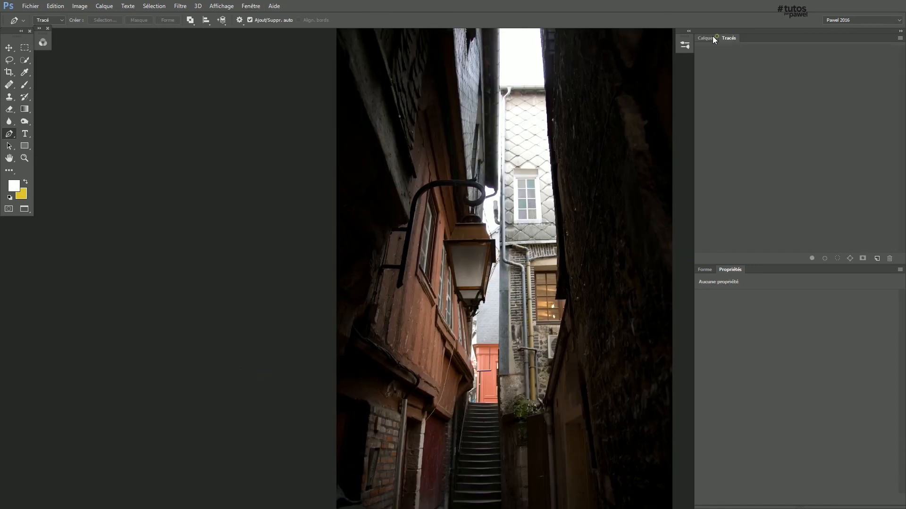
pyautogui.moveTo(480, 305); pyautogui.dragTo(392, 290)
pyautogui.keyDown('ctrl'); pyautogui.keyDown('alt'); pyautogui.click(409, 331); pyautogui.keyUp('alt'); pyautogui.keyUp('ctrl')
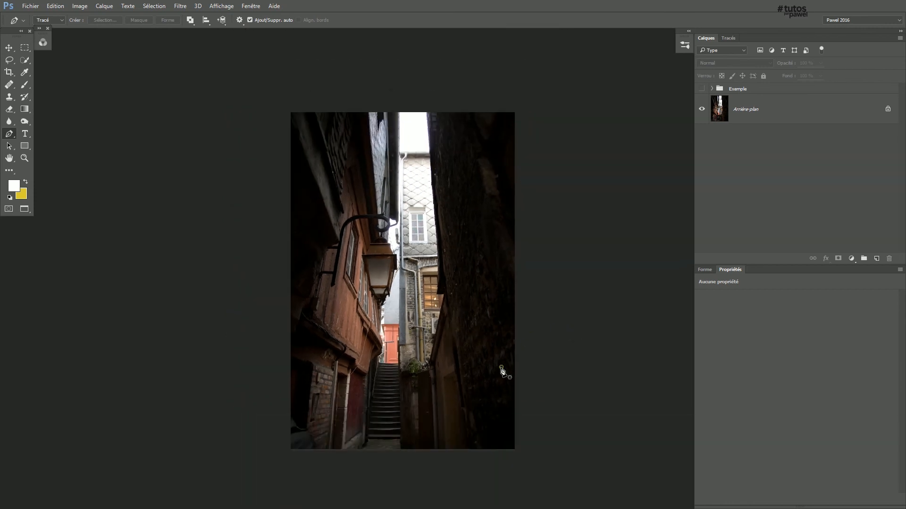
pyautogui.keyDown('ctrl'); pyautogui.click(434, 304); pyautogui.keyUp('ctrl')
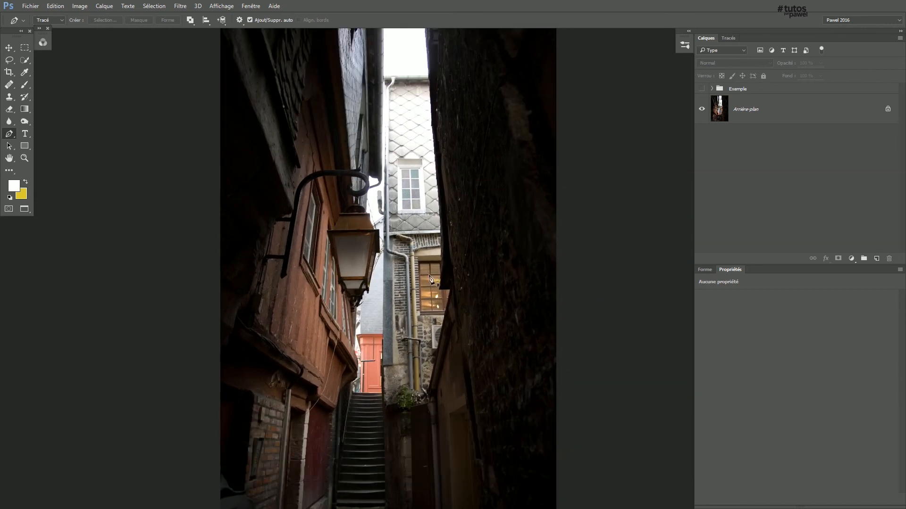
pyautogui.keyDown('ctrl'); pyautogui.click(356, 261); pyautogui.keyUp('ctrl')
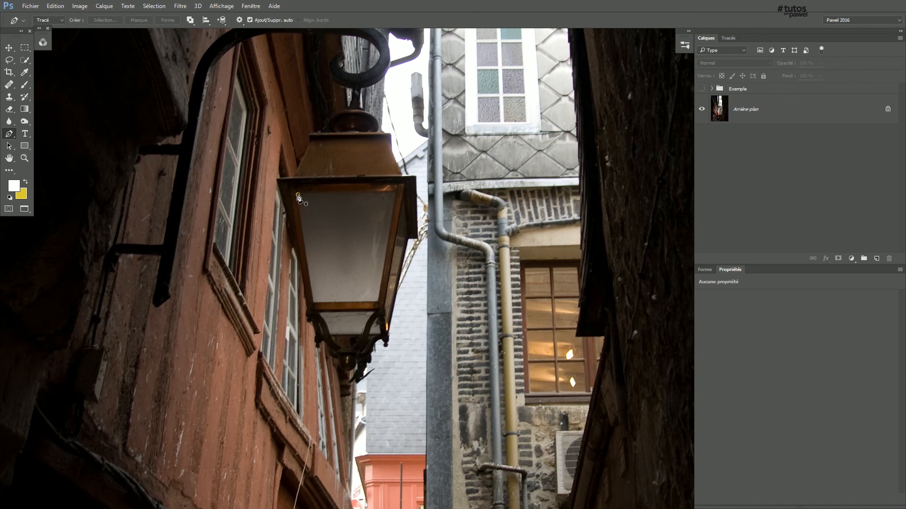
# Step: Trace the lantern's large front glass pane and its narrow side pane with closed straight-edged paths
pyautogui.click(297, 192)
pyautogui.click(395, 190)
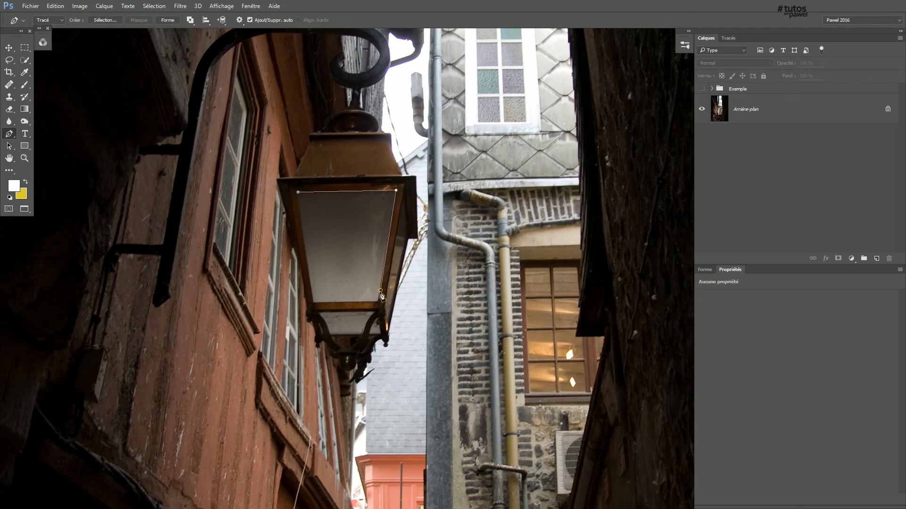
pyautogui.click(314, 302)
pyautogui.click(384, 307)
pyautogui.click(406, 234)
pyautogui.click(402, 199)
# Step: Trace the larger part of the lantern's lower glass with a closed path, curving its sides along the iron brackets
pyautogui.hotkey('ctrl', 'space')
pyautogui.click(353, 328)
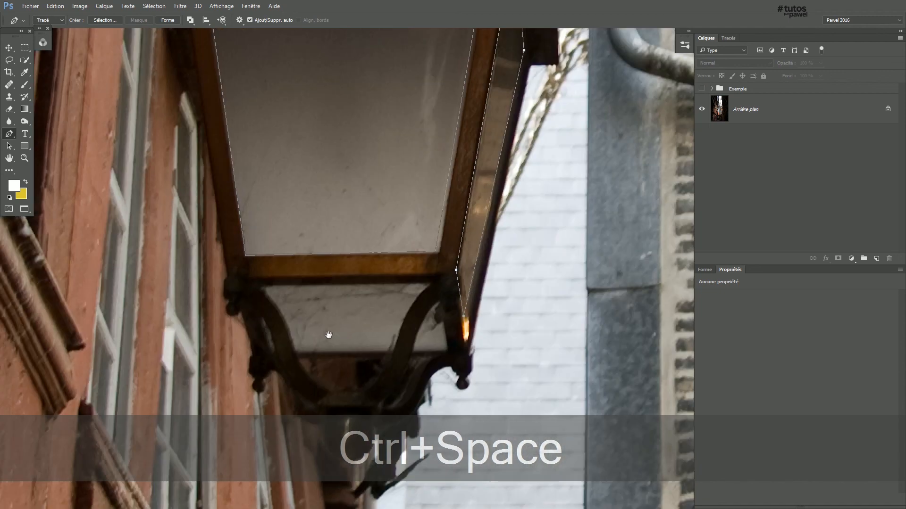
pyautogui.moveTo(328, 335); pyautogui.dragTo(391, 296)
pyautogui.click(485, 245)
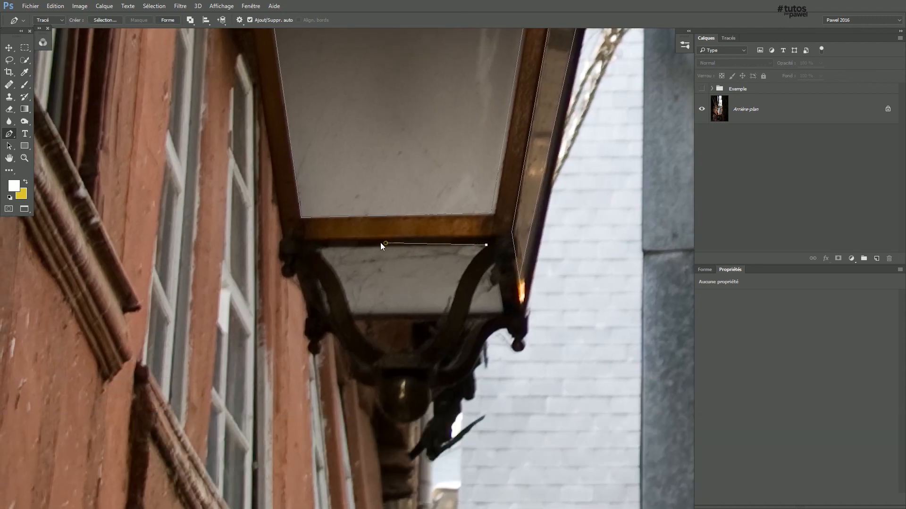
pyautogui.click(315, 248)
pyautogui.moveTo(354, 320); pyautogui.dragTo(363, 290)
pyautogui.moveTo(398, 345); pyautogui.dragTo(406, 313)
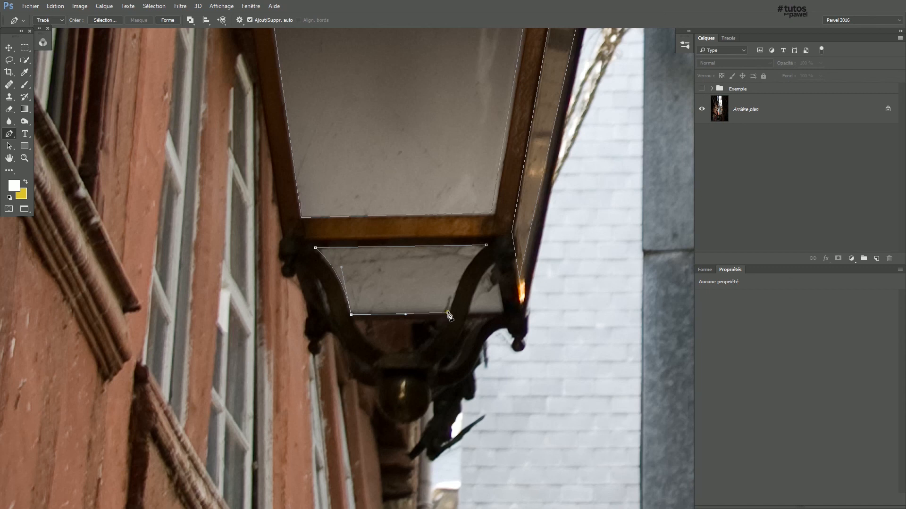
pyautogui.click(448, 313)
pyautogui.press('alt')
pyautogui.moveTo(487, 248)
pyautogui.mouseDown()
pyautogui.moveTo(520, 210)
pyautogui.moveTo(488, 246)
pyautogui.mouseUp()
# Step: Trace the small triangular piece of lower glass beside the bracket with a closed path, curving its bracket-side edge
pyautogui.click(495, 261)
pyautogui.click(503, 311)
pyautogui.moveTo(496, 262); pyautogui.dragTo(520, 236)
pyautogui.keyDown('ctrl'); pyautogui.click(547, 254); pyautogui.keyUp('ctrl')
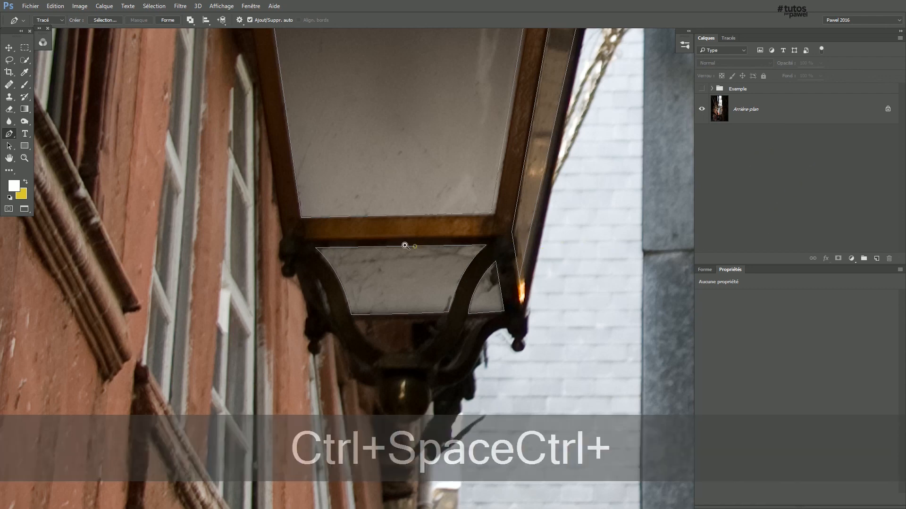
# Step: Show the document's paths and save the lantern's work path under the name "lampe"
pyautogui.keyDown('ctrl'); pyautogui.keyDown('alt'); pyautogui.click(394, 246); pyautogui.keyUp('alt'); pyautogui.keyUp('ctrl')
pyautogui.keyDown('ctrl'); pyautogui.keyDown('alt'); pyautogui.click(394, 245); pyautogui.keyUp('alt'); pyautogui.keyUp('ctrl')
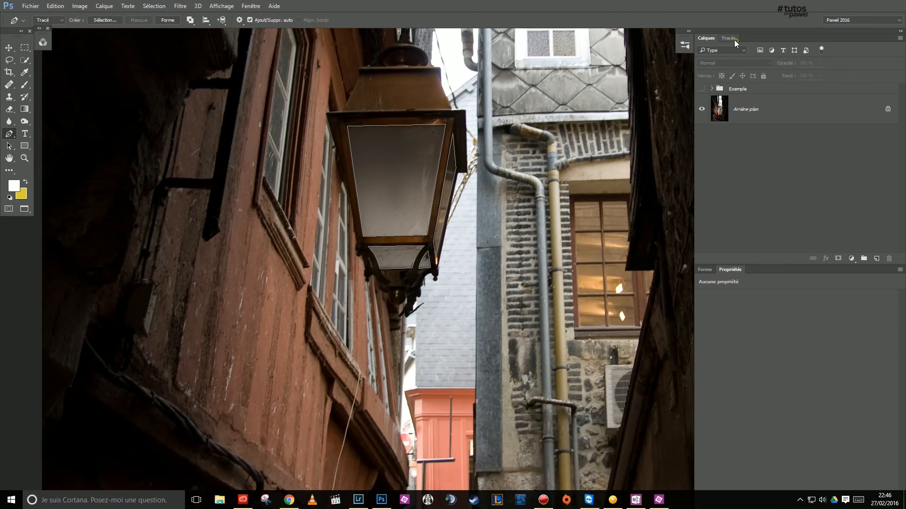
pyautogui.click(728, 38)
pyautogui.doubleClick(697, 53)
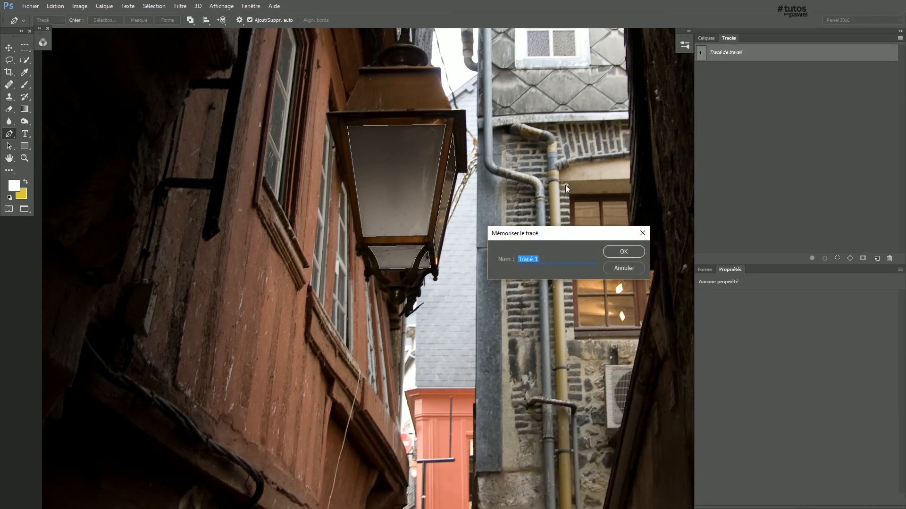
pyautogui.write('lampe')
pyautogui.press('Return')
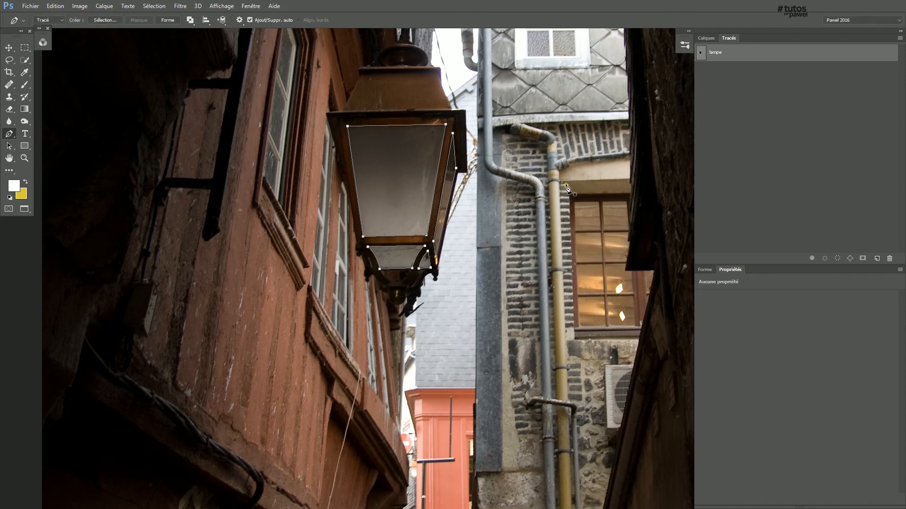
# Step: Deselect the lampe path, load it as a selection, and clear that selection
pyautogui.click(487, 171)
pyautogui.moveTo(478, 190); pyautogui.dragTo(491, 248)
pyautogui.keyDown('ctrl'); pyautogui.click(500, 247); pyautogui.keyUp('ctrl')
pyautogui.keyDown('ctrl'); pyautogui.keyDown('alt'); pyautogui.click(497, 250); pyautogui.keyUp('alt'); pyautogui.keyUp('ctrl')
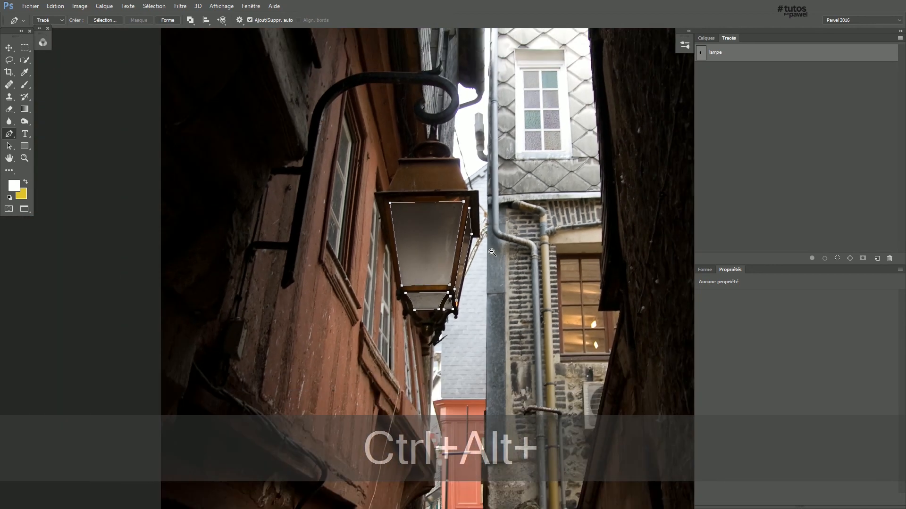
pyautogui.keyDown('ctrl'); pyautogui.keyDown('alt'); pyautogui.click(494, 253); pyautogui.keyUp('alt'); pyautogui.keyUp('ctrl')
pyautogui.click(778, 166)
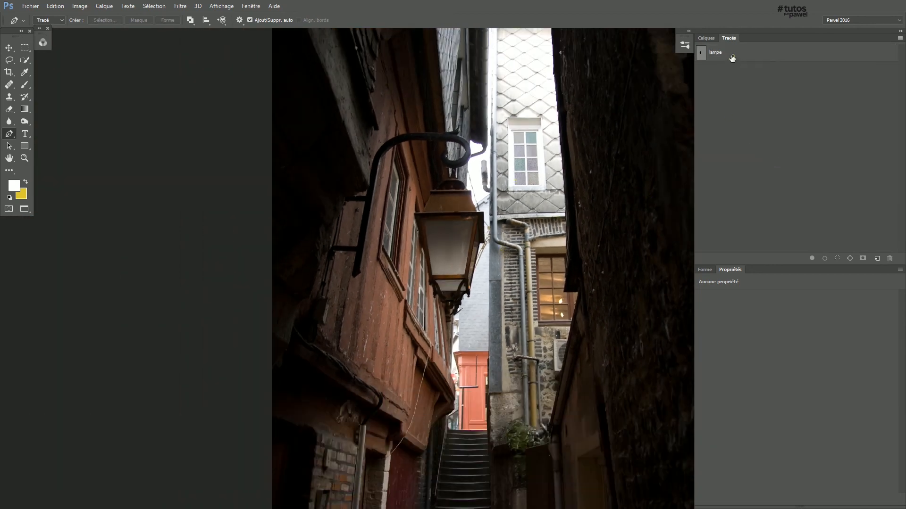
pyautogui.keyDown('ctrl'); pyautogui.click(702, 53); pyautogui.keyUp('ctrl')
pyautogui.hotkey('ctrl', 'd')
# Step: Show the layers, make the Exemple group visible, and frame the whole alley photo
pyautogui.click(703, 39)
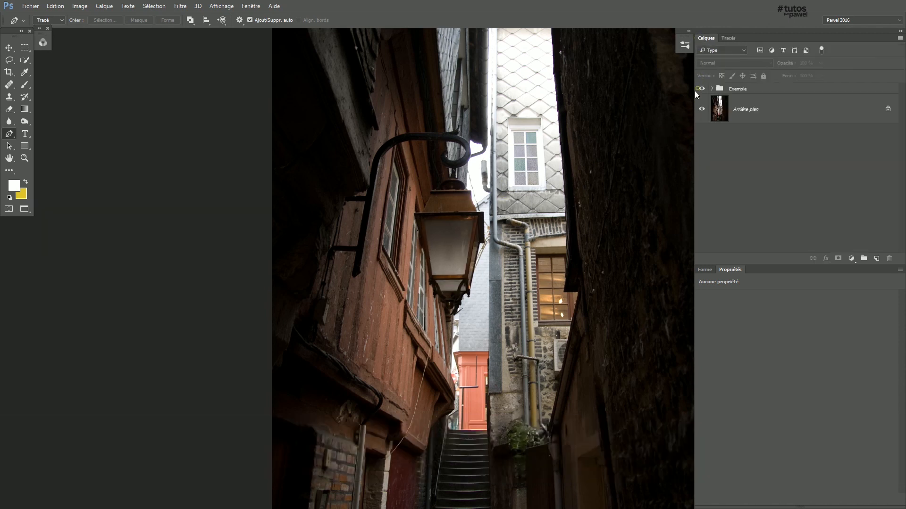
pyautogui.click(695, 90)
pyautogui.hotkey('ctrl', 'space')
pyautogui.press('alt')
pyautogui.hotkey('ctrl', 'alt')
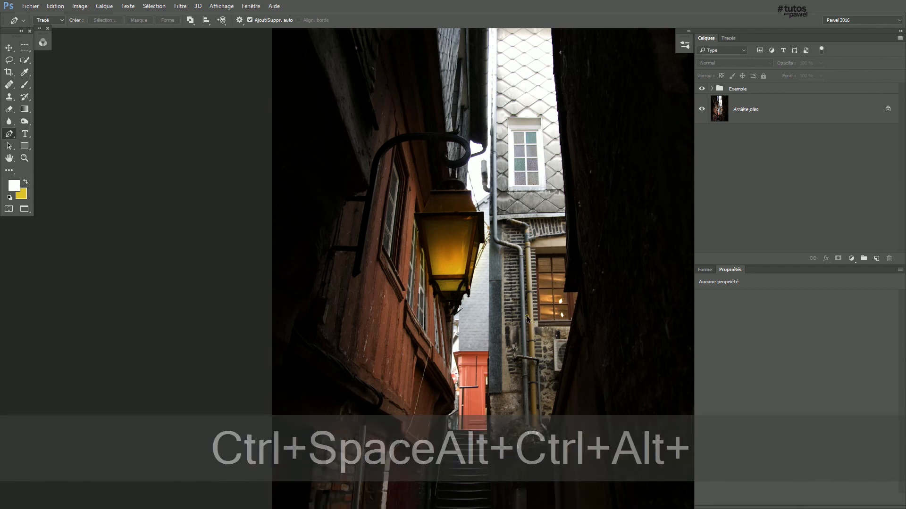
pyautogui.hotkey('ctrl', 'alt', 'space')
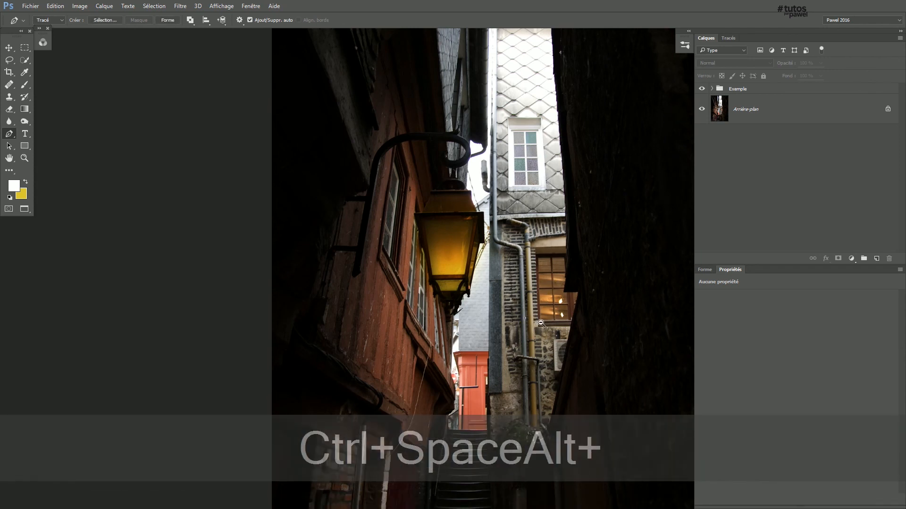
pyautogui.press('Escape')
pyautogui.hotkey('ctrl', 'alt', 'z')
pyautogui.hotkey('ctrl', 'alt', 'space')
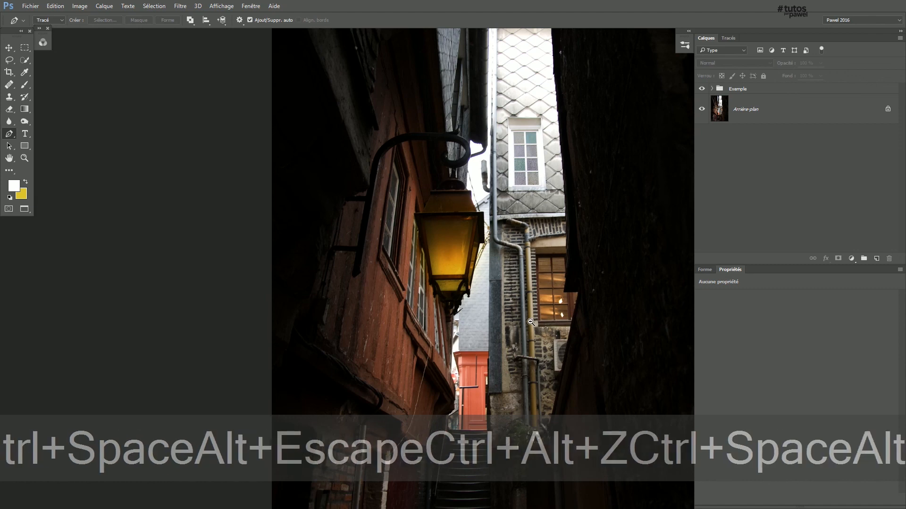
pyautogui.keyDown('ctrl'); pyautogui.keyDown('alt'); pyautogui.click(526, 317); pyautogui.keyUp('alt'); pyautogui.keyUp('ctrl')
pyautogui.keyDown('ctrl'); pyautogui.keyDown('alt'); pyautogui.click(525, 317); pyautogui.keyUp('alt'); pyautogui.keyUp('ctrl')
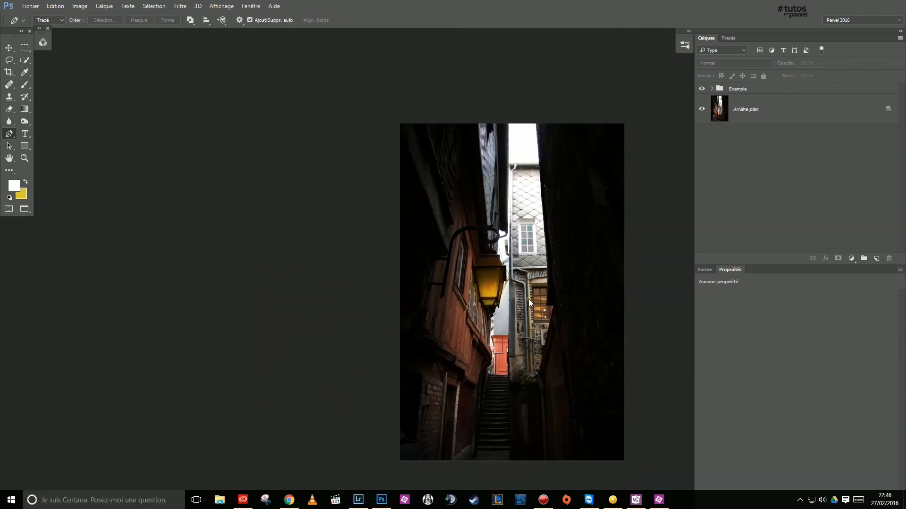
pyautogui.moveTo(551, 320); pyautogui.dragTo(476, 282)
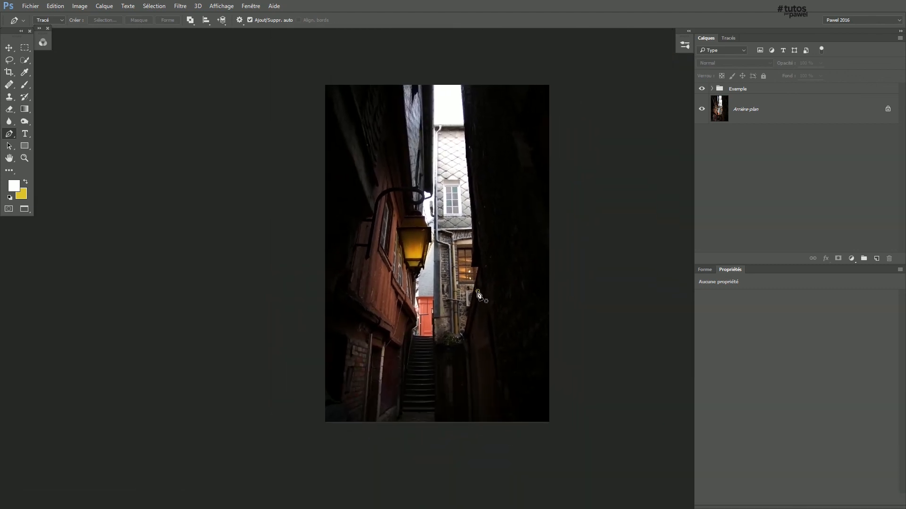